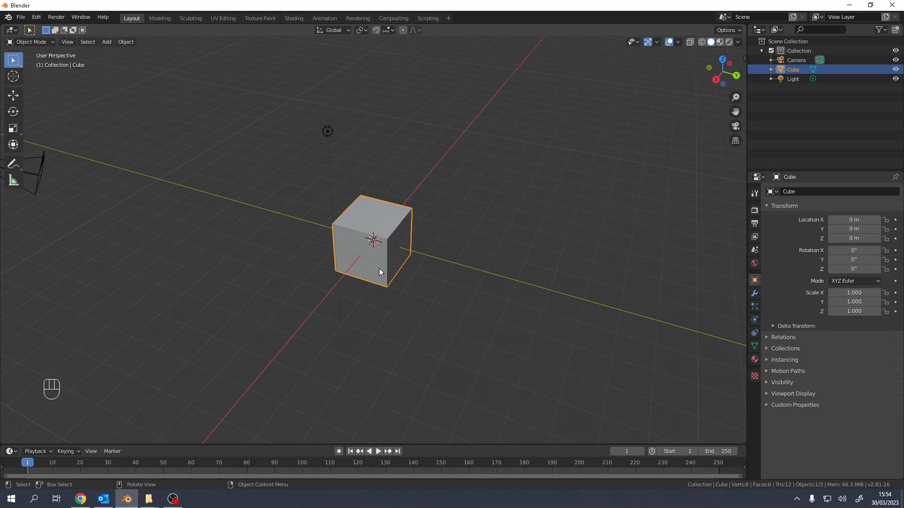
Apply a level 2 Subdivision Surface to the default cube and shade it smooth.
{"action": "scroll", "coordinate": [379, 269], "scroll_direction": "up", "scroll_amount": 3}
{"action": "middle_click_drag", "start_coordinate": [385, 238], "coordinate": [394, 227]}
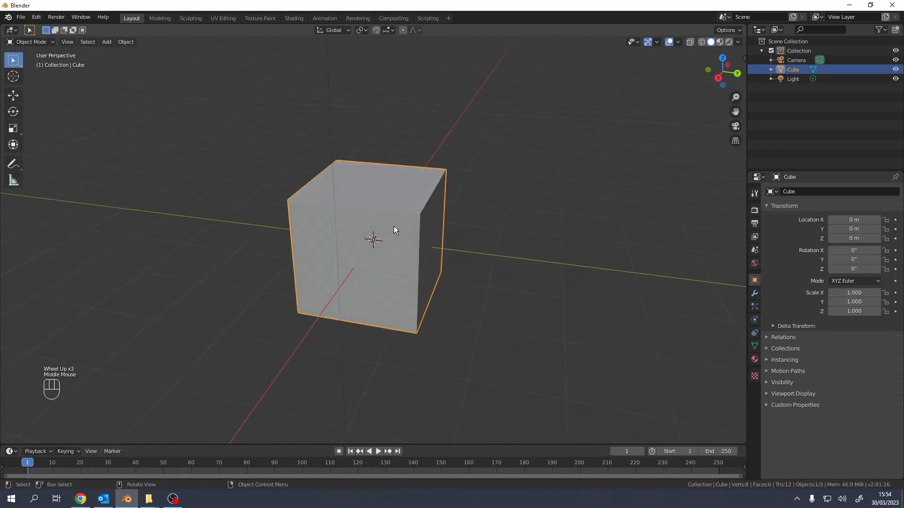
{"action": "key", "text": "ctrl+2"}
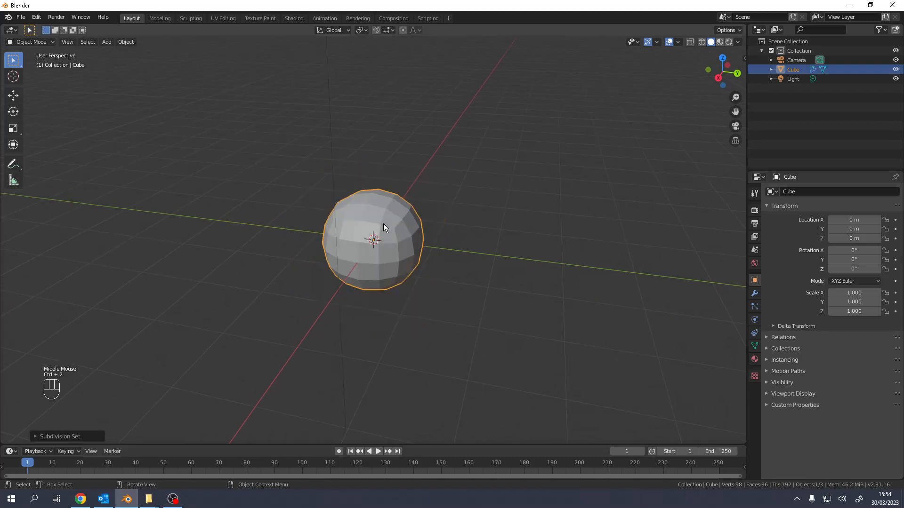
{"action": "right_click", "coordinate": [382, 228]}
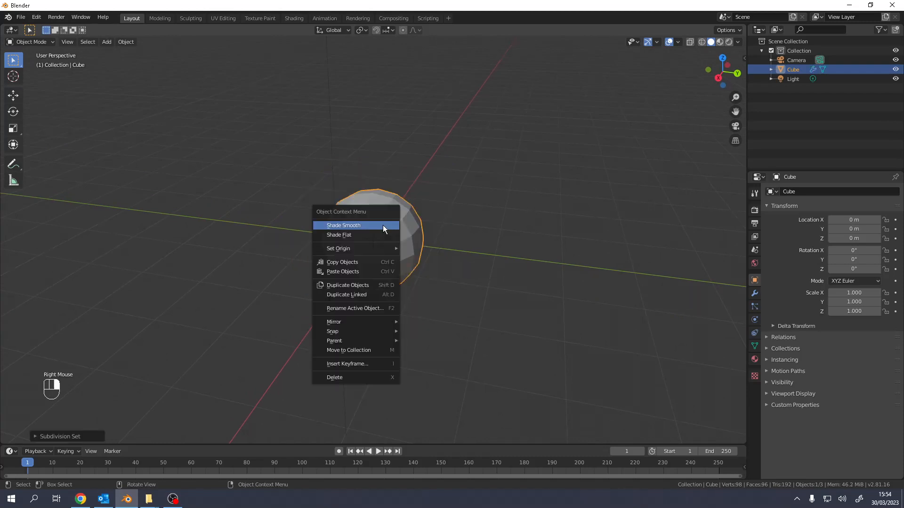
{"action": "left_click", "coordinate": [360, 225]}
{"action": "mouse_move", "coordinate": [368, 228]}
{"action": "middle_mouse_down"}
{"action": "mouse_move", "coordinate": [431, 222]}
{"action": "mouse_move", "coordinate": [428, 231]}
{"action": "mouse_move", "coordinate": [346, 236]}
{"action": "mouse_move", "coordinate": [362, 226]}
{"action": "middle_mouse_up"}
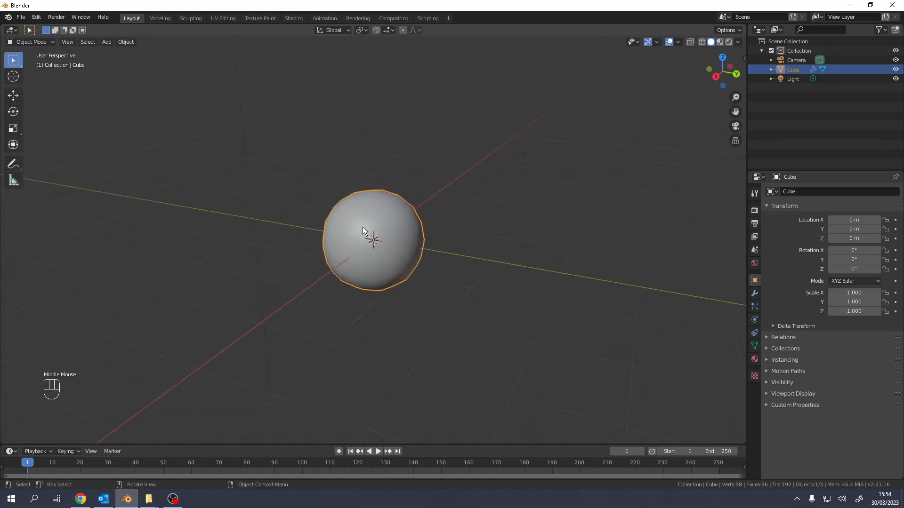
Compare the smoothed shape with its underlying cube cage by switching between Object Mode and Edit Mode.
{"action": "key", "text": "Tab"}
{"action": "key", "text": "Tab"}
{"action": "key", "text": "Tab"}
{"action": "key", "text": "Tab"}
{"action": "key", "text": "Tab"}
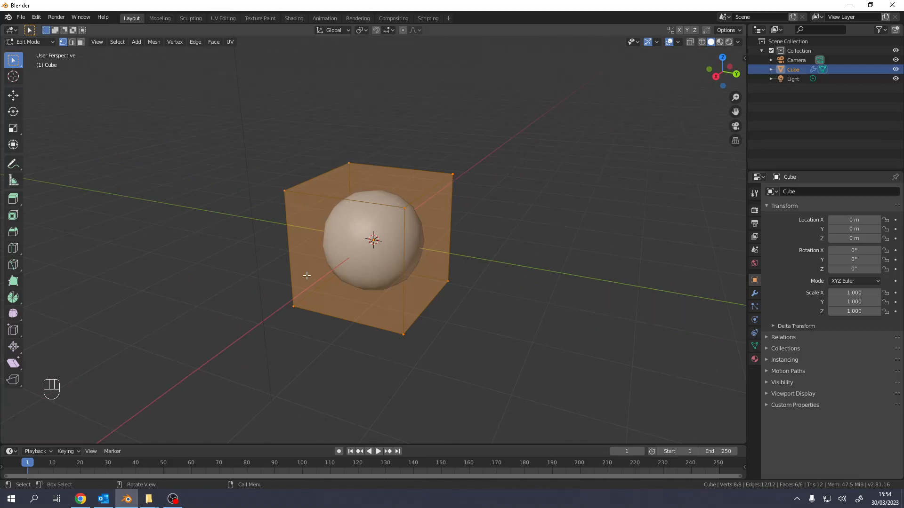
{"action": "key", "text": "Tab"}
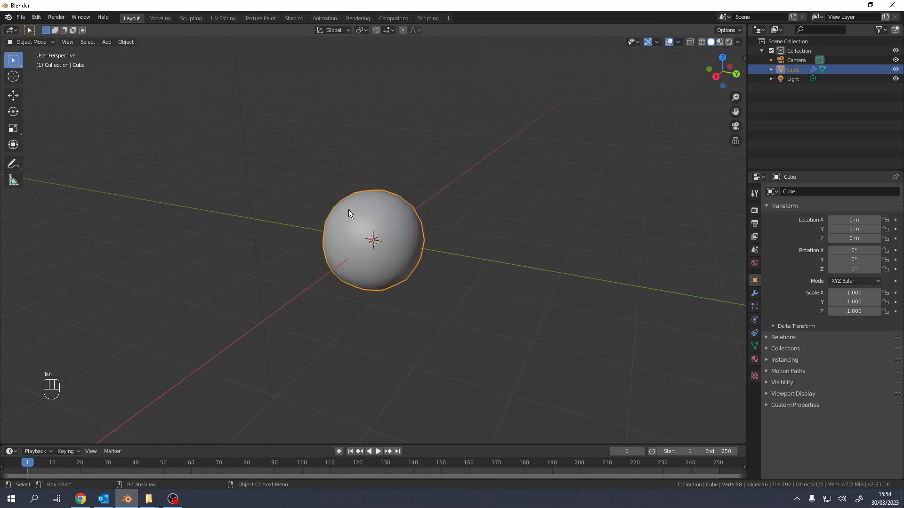
{"action": "middle_click_drag", "start_coordinate": [395, 238], "coordinate": [430, 237]}
{"action": "key", "text": "Tab"}
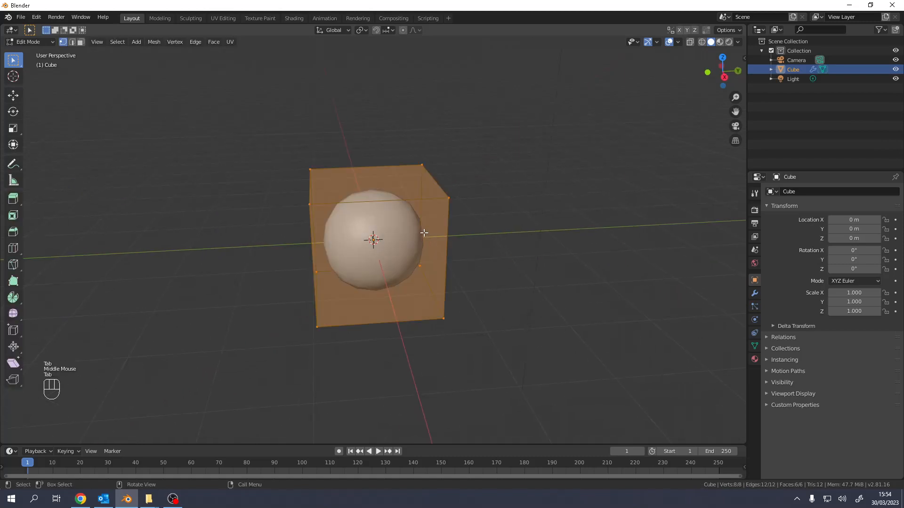
Add a Mirror modifier on the X axis to the cube.
{"action": "left_click", "coordinate": [755, 294]}
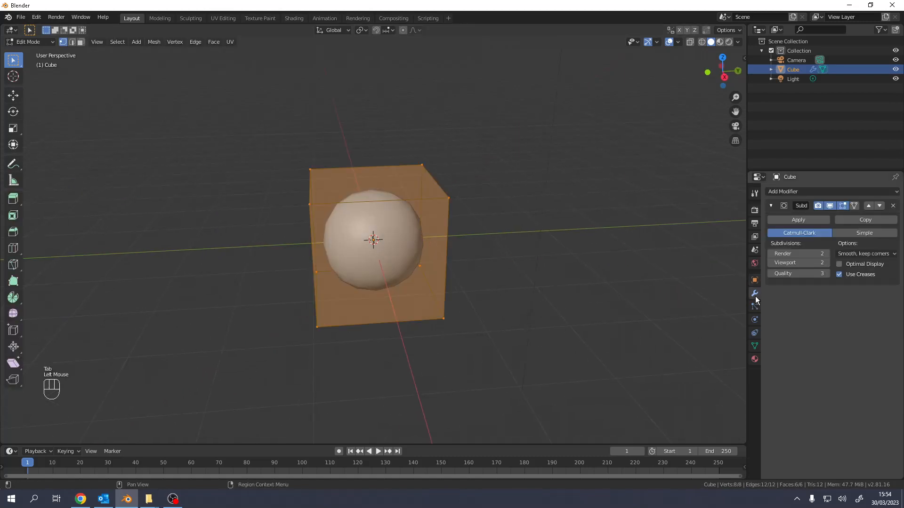
{"action": "left_click", "coordinate": [795, 192]}
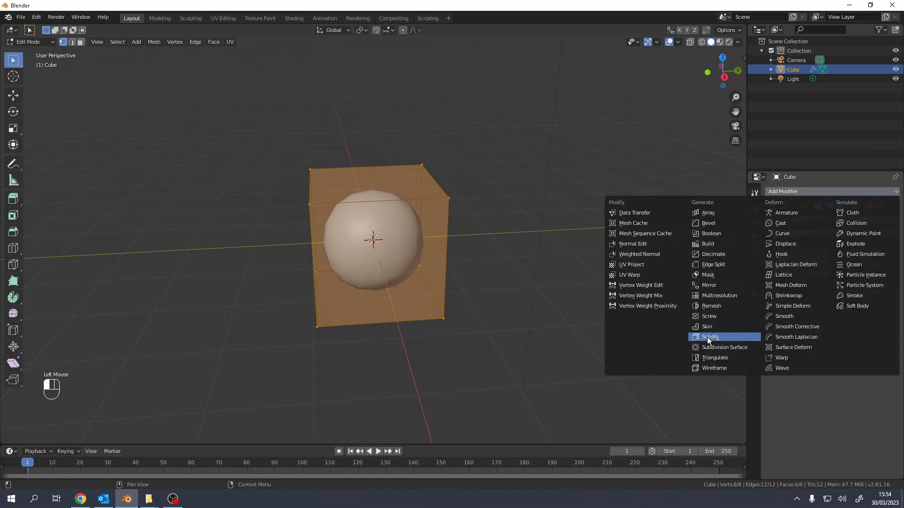
{"action": "left_click", "coordinate": [715, 285]}
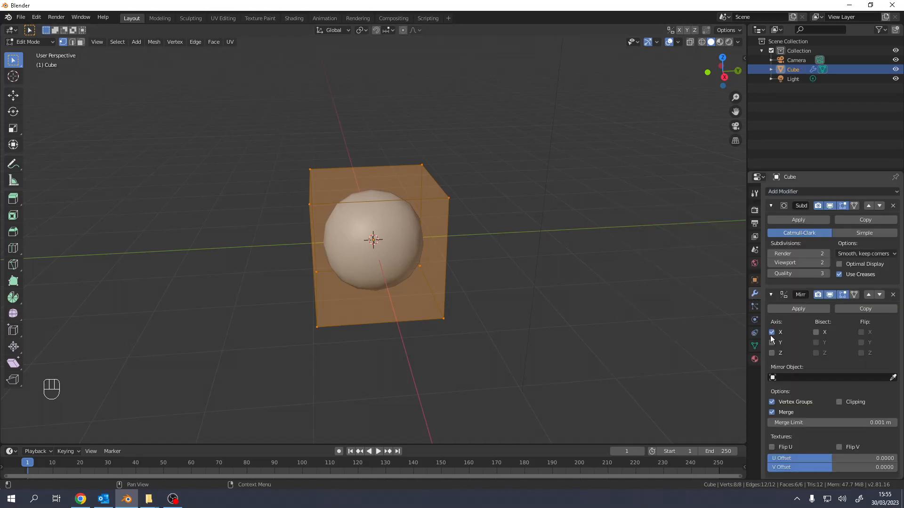
Try to move the cube cage's nearest upper corner vertex to see how the smoothed shape deforms.
{"action": "middle_click_drag", "start_coordinate": [480, 273], "coordinate": [448, 269]}
{"action": "left_click", "coordinate": [432, 265]}
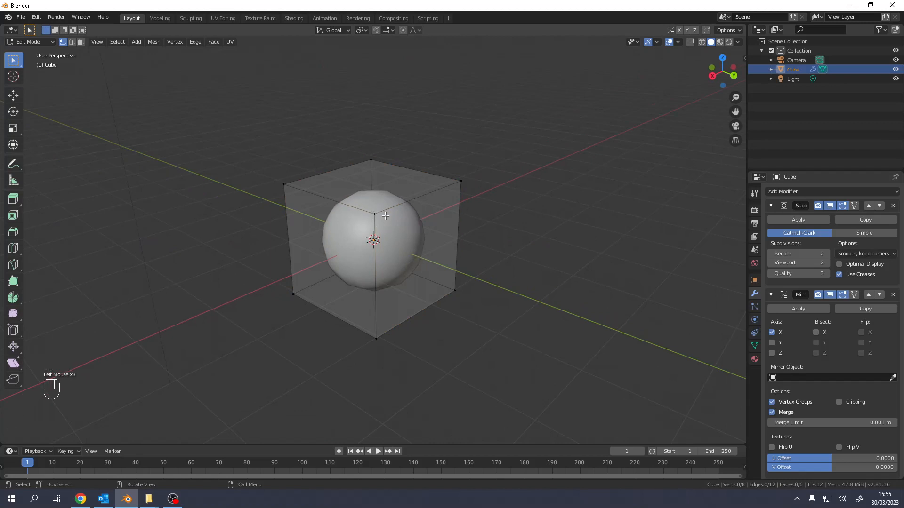
{"action": "key", "text": "g"}
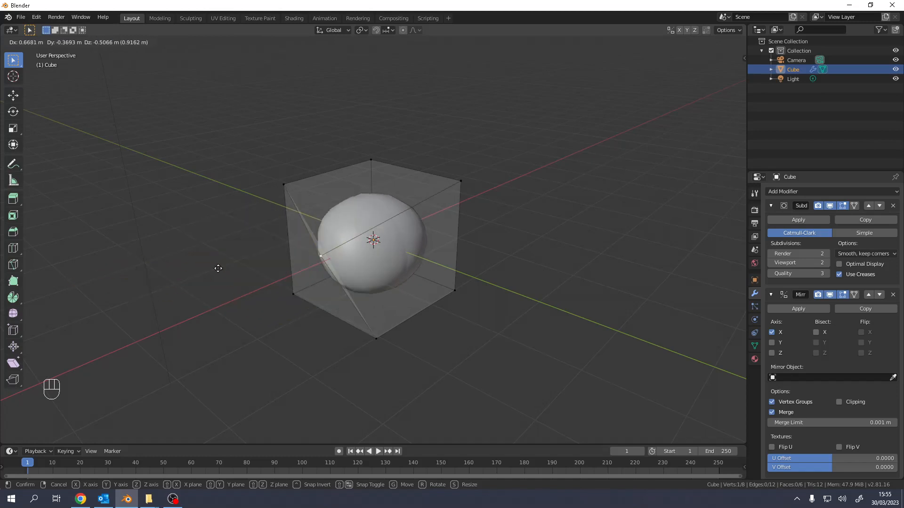
{"action": "key", "text": "Escape"}
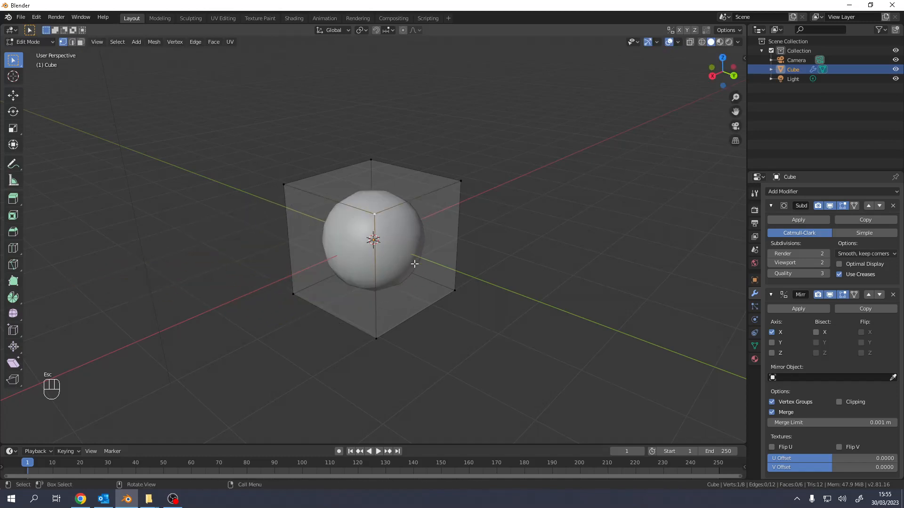
{"action": "middle_click_drag", "start_coordinate": [414, 264], "coordinate": [289, 255]}
{"action": "scroll", "coordinate": [454, 266], "scroll_direction": "down", "scroll_amount": 2}
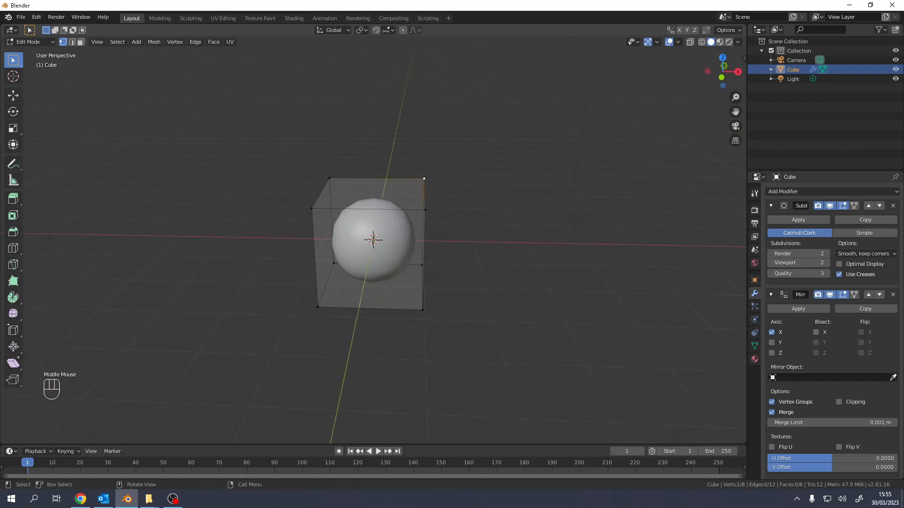
{"action": "middle_click_drag", "start_coordinate": [424, 256], "coordinate": [403, 256]}
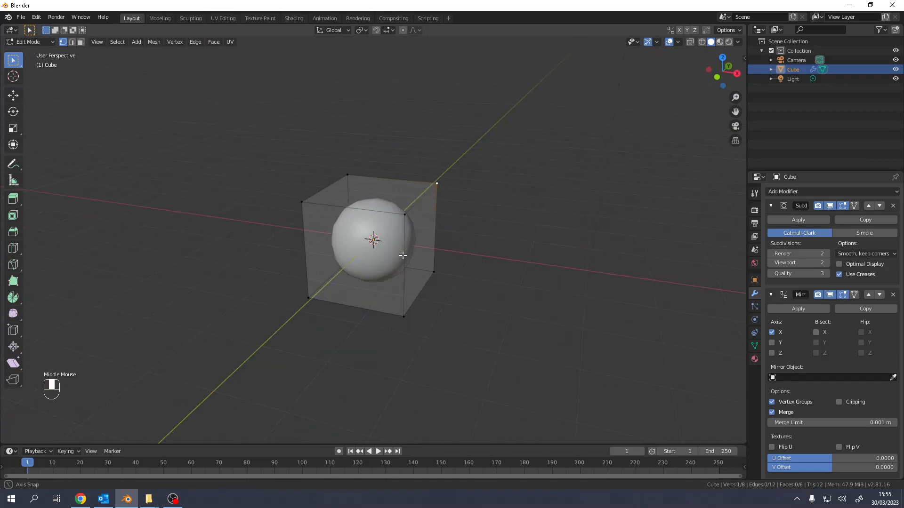
{"action": "scroll", "coordinate": [424, 253], "scroll_direction": "down", "scroll_amount": 1}
{"action": "key", "text": "3"}
{"action": "left_click", "coordinate": [415, 241]}
{"action": "key", "text": "r"}
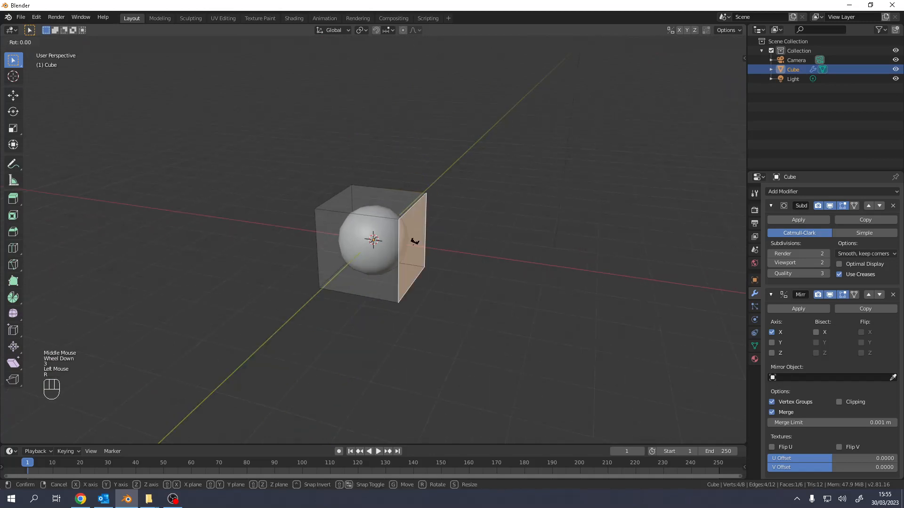
{"action": "key", "text": "e"}
{"action": "key", "text": "Escape"}
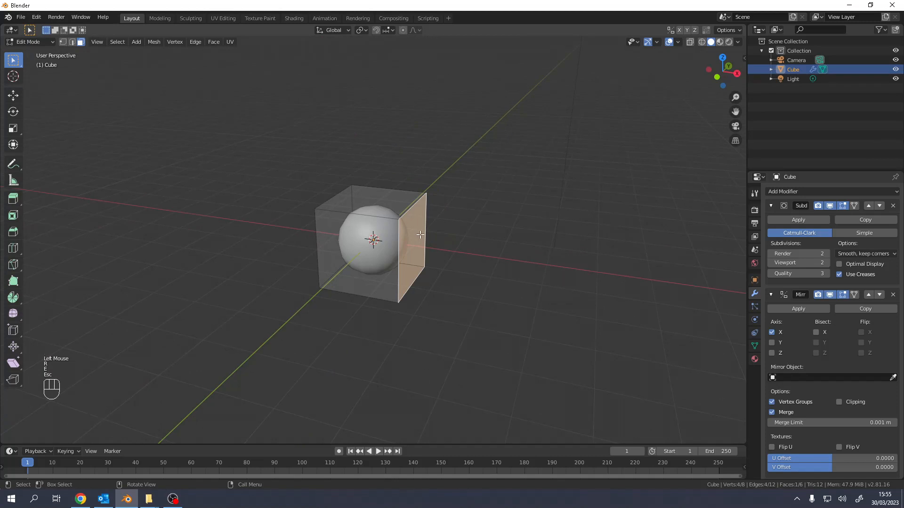
{"action": "key", "text": "e"}
{"action": "key", "text": "Escape"}
{"action": "key", "text": "ctrl+z"}
{"action": "key", "text": "Tab"}
Start a new General file without saving the changes to the current one.
{"action": "key", "text": "ctrl+n"}
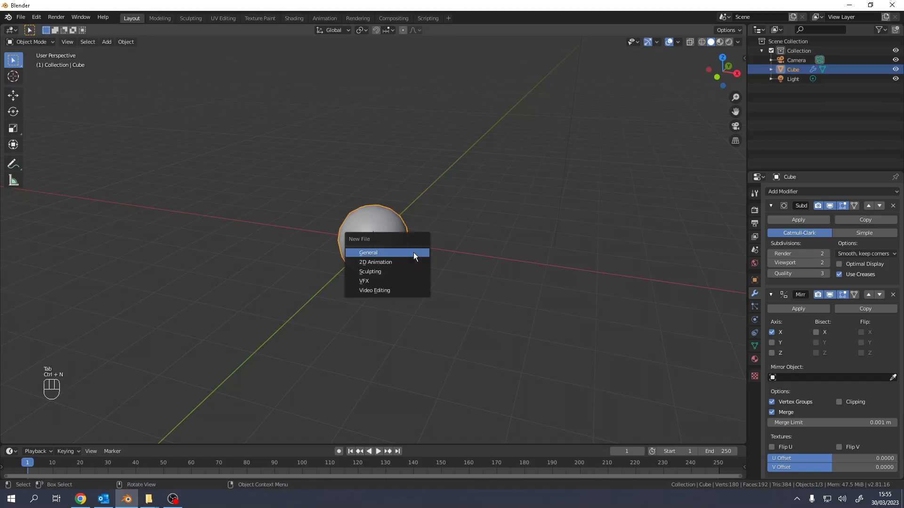
{"action": "left_click", "coordinate": [413, 253]}
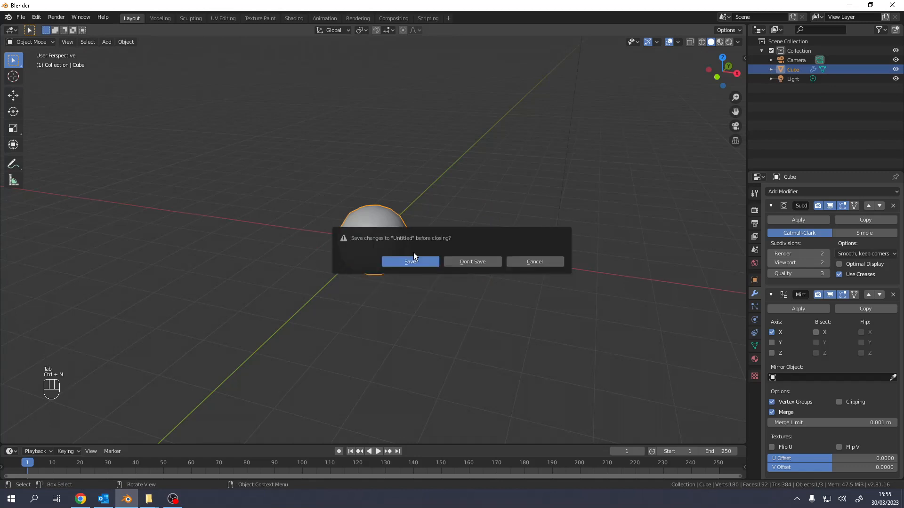
{"action": "left_click", "coordinate": [473, 262]}
Give the new file's default cube a level 2 Subdivision Surface and smooth shading.
{"action": "key", "text": "ctrl+2"}
{"action": "right_click", "coordinate": [360, 237]}
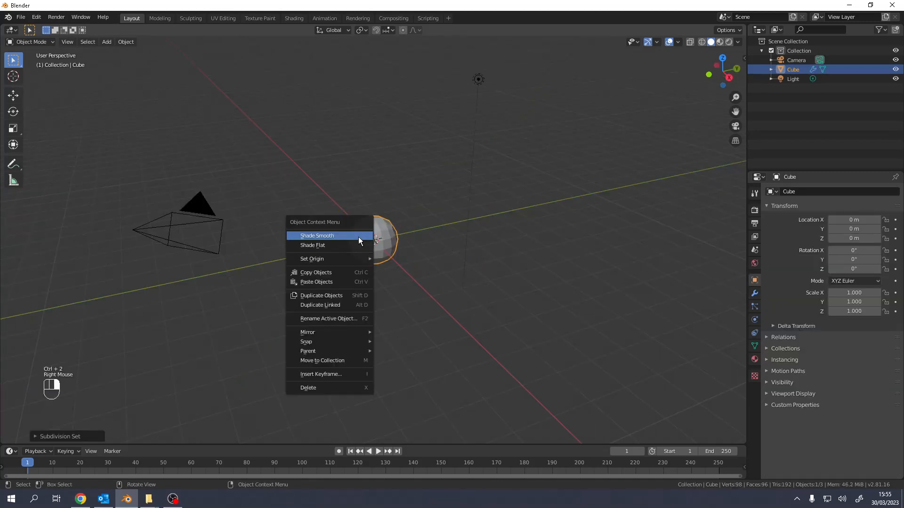
{"action": "left_click", "coordinate": [358, 236]}
{"action": "scroll", "coordinate": [395, 250], "scroll_direction": "up", "scroll_amount": 5}
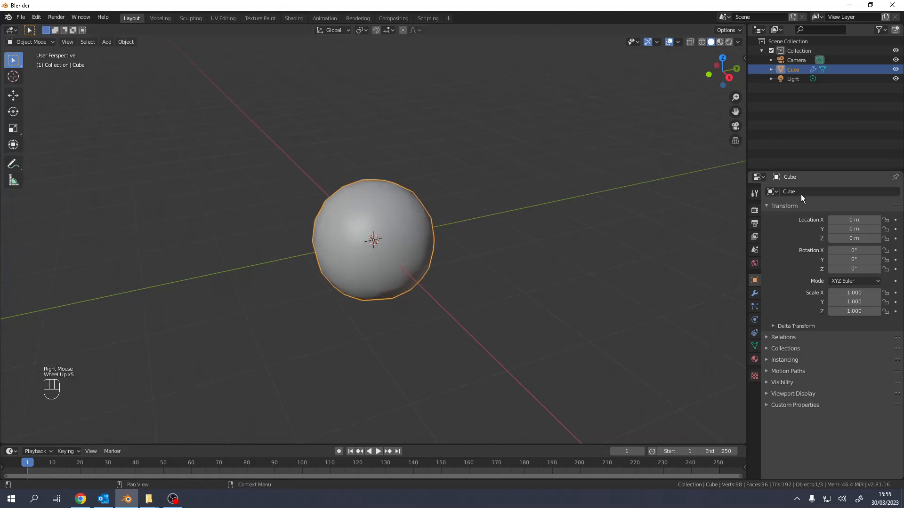
Add a Mirror modifier on the X axis to the smoothed cube.
{"action": "left_click", "coordinate": [753, 293]}
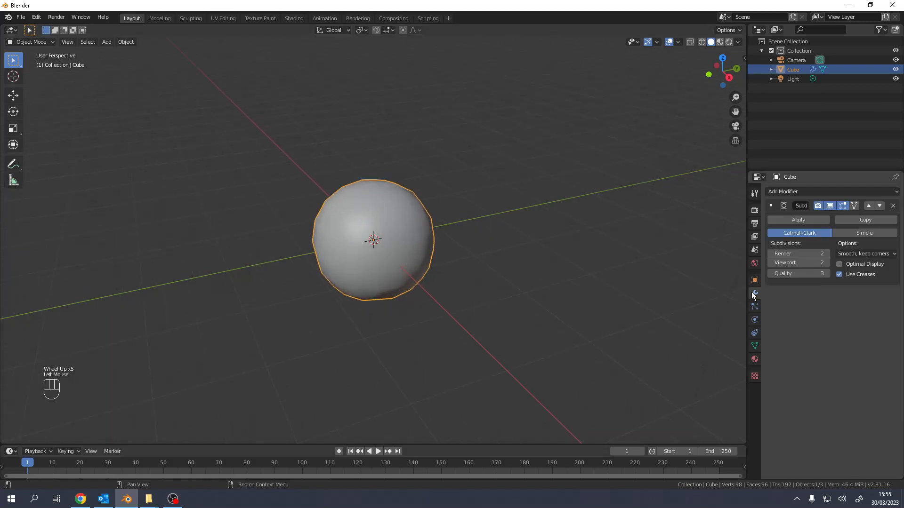
{"action": "left_click", "coordinate": [792, 191]}
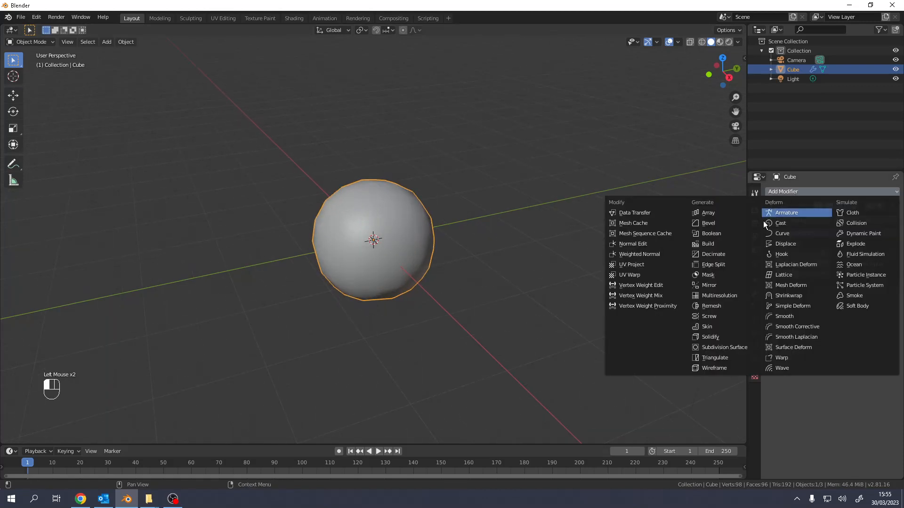
{"action": "left_click", "coordinate": [710, 287]}
{"action": "middle_click_drag", "start_coordinate": [565, 275], "coordinate": [353, 261]}
{"action": "scroll", "coordinate": [438, 271], "scroll_direction": "down", "scroll_amount": 2}
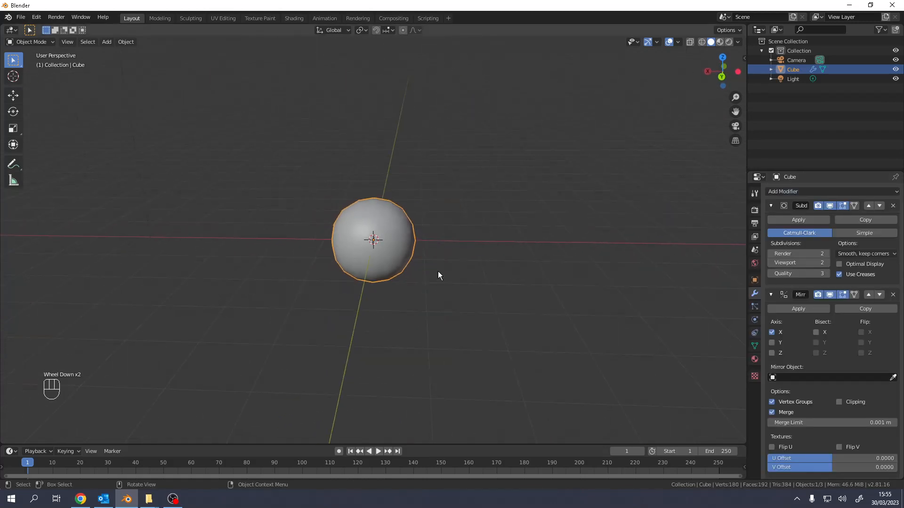
Extrude the cube's top face slightly upward in Edit Mode and scale it down to about 0.82.
{"action": "key", "text": "Tab"}
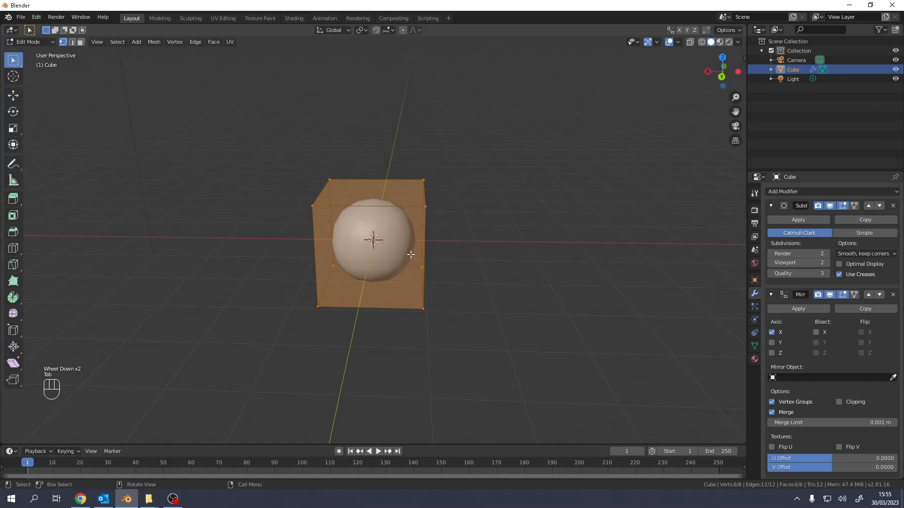
{"action": "middle_click_drag", "start_coordinate": [406, 255], "coordinate": [393, 187]}
{"action": "key", "text": "3"}
{"action": "left_click", "coordinate": [386, 178]}
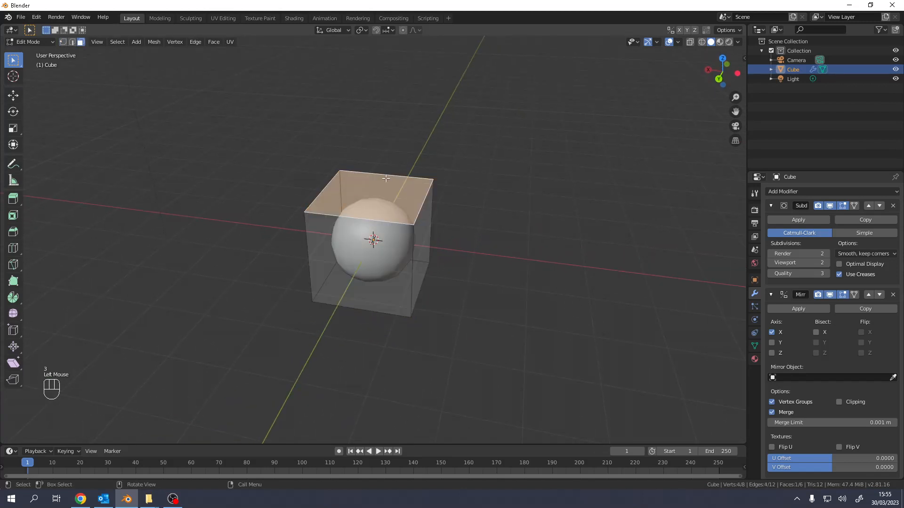
{"action": "left_click", "coordinate": [390, 289]}
{"action": "left_click", "coordinate": [385, 203]}
{"action": "middle_click_drag", "start_coordinate": [394, 245], "coordinate": [321, 259]}
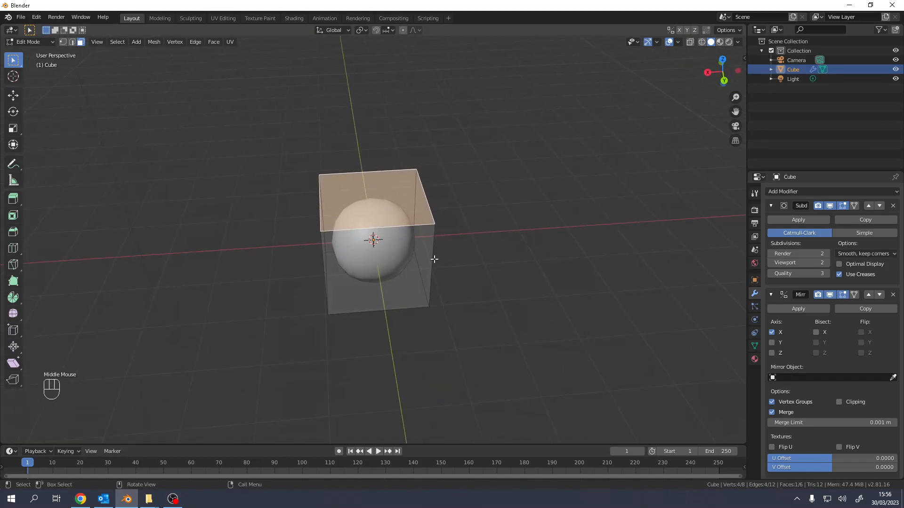
{"action": "key", "text": "e"}
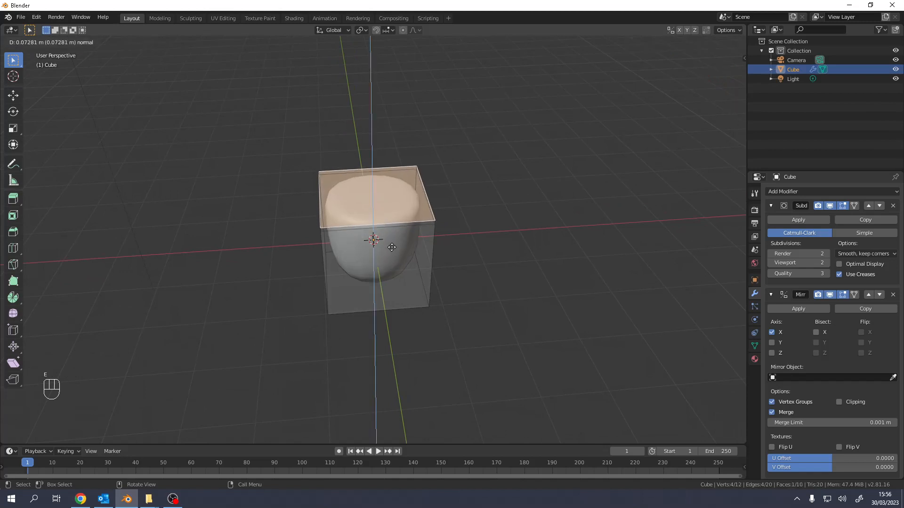
{"action": "left_click", "coordinate": [393, 238]}
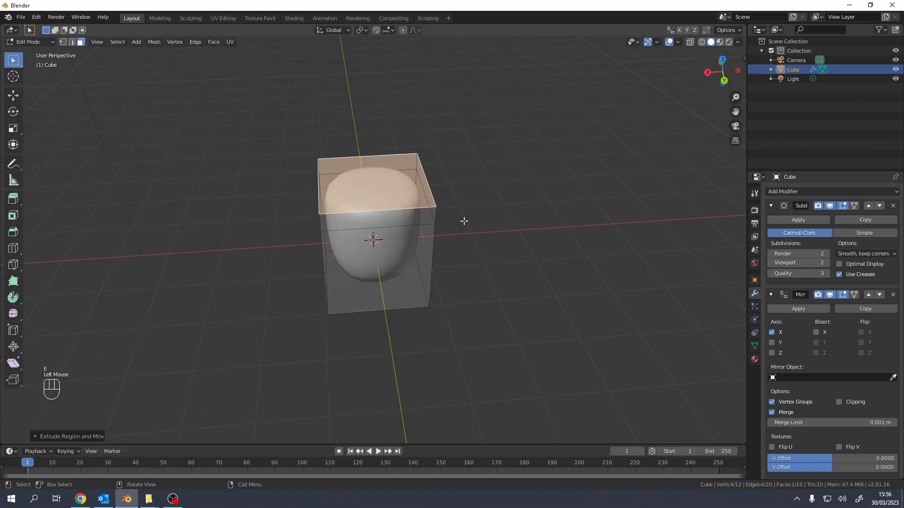
{"action": "key", "text": "s"}
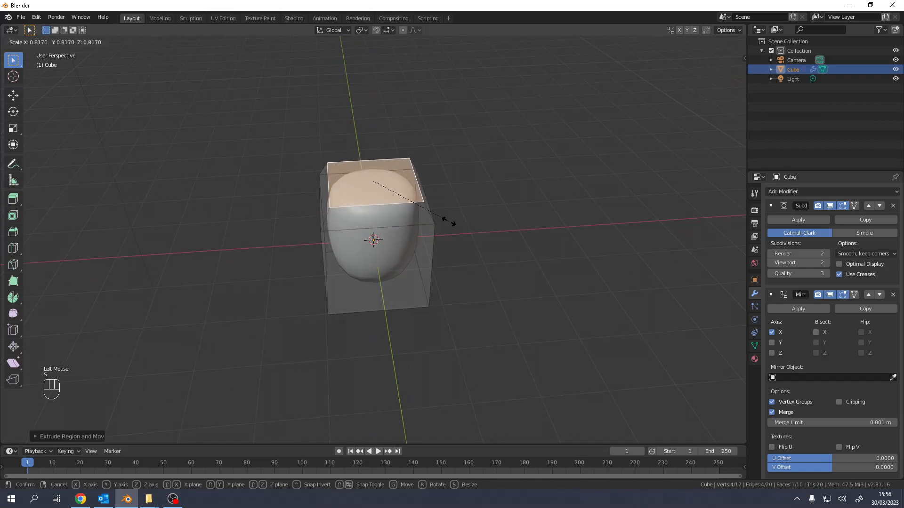
{"action": "left_click", "coordinate": [449, 222]}
Extrude the narrowed top face upward about 0.15 m and scale it up to about 1.26.
{"action": "key", "text": "e"}
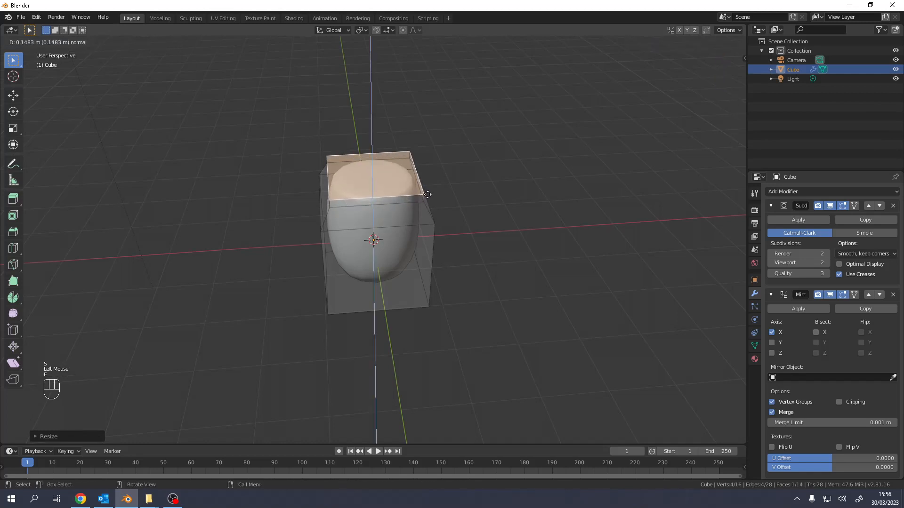
{"action": "left_click", "coordinate": [426, 188]}
{"action": "key", "text": "s"}
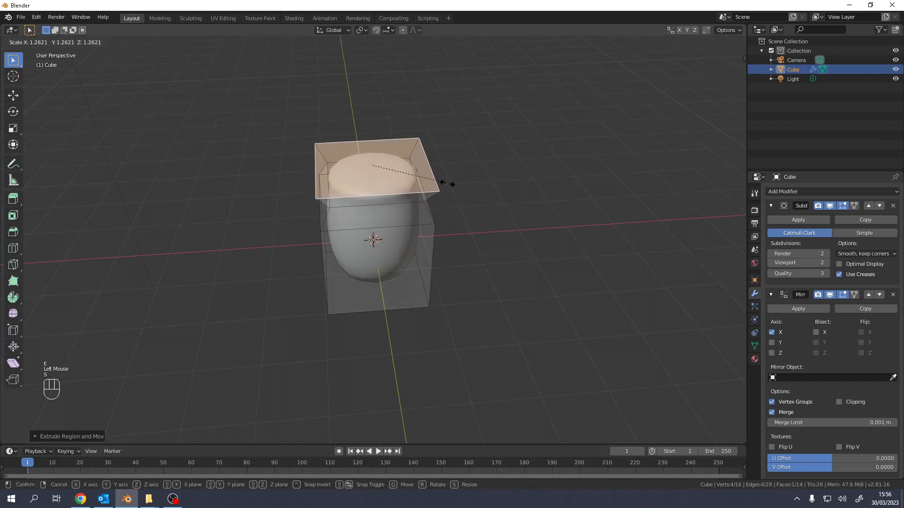
{"action": "left_click", "coordinate": [447, 184]}
Extrude the widened top face upward about 0.59 m.
{"action": "middle_click_drag", "start_coordinate": [453, 242], "coordinate": [436, 229]}
{"action": "key", "text": "e"}
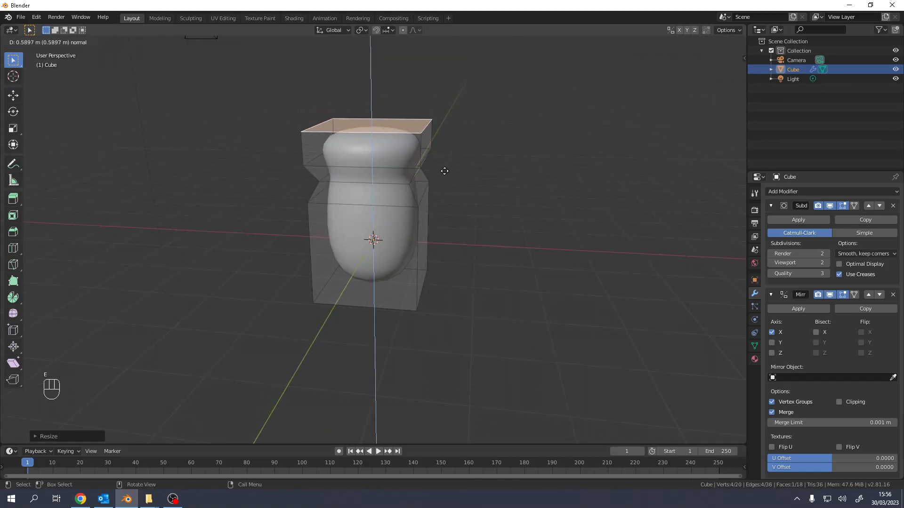
{"action": "left_click", "coordinate": [444, 170]}
Extrude the torso's top face slightly upward, scale it down to about 0.32 and extrude it upward as a short neck.
{"action": "mouse_move", "coordinate": [445, 171]}
{"action": "middle_mouse_down"}
{"action": "mouse_move", "coordinate": [415, 172]}
{"action": "mouse_move", "coordinate": [432, 175]}
{"action": "middle_mouse_up"}
{"action": "key", "text": "e"}
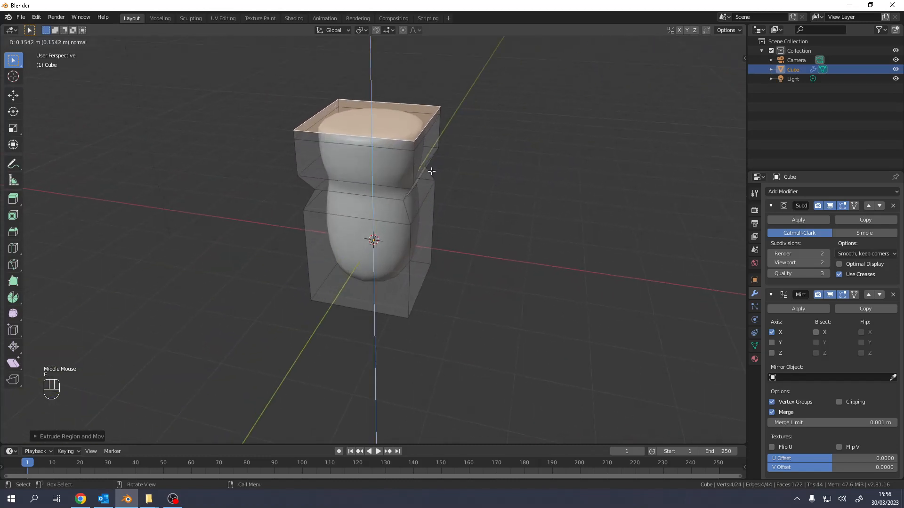
{"action": "left_click", "coordinate": [433, 175]}
{"action": "key", "text": "s"}
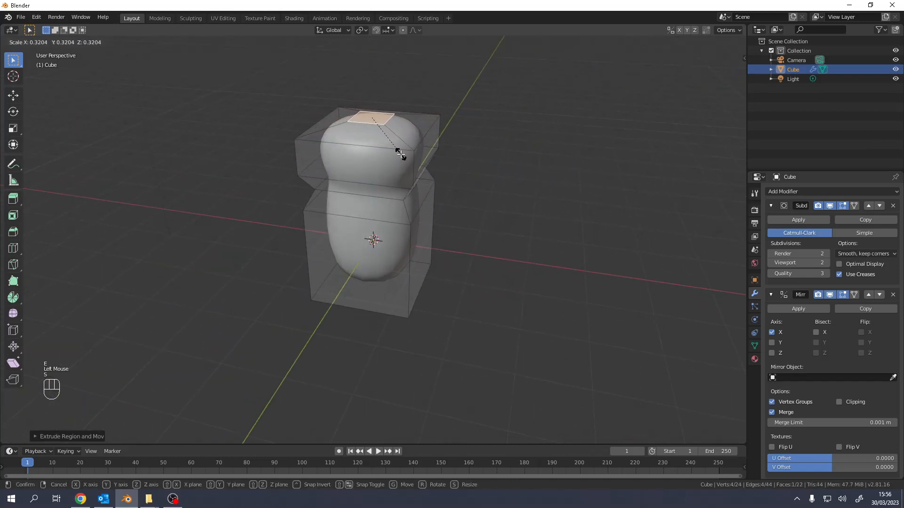
{"action": "left_click", "coordinate": [401, 151]}
{"action": "key", "text": "e"}
{"action": "left_click", "coordinate": [402, 136]}
Extrude the neck's top face about 0.15 m, scale it up, and extrude it upward to form the head.
{"action": "key", "text": "e"}
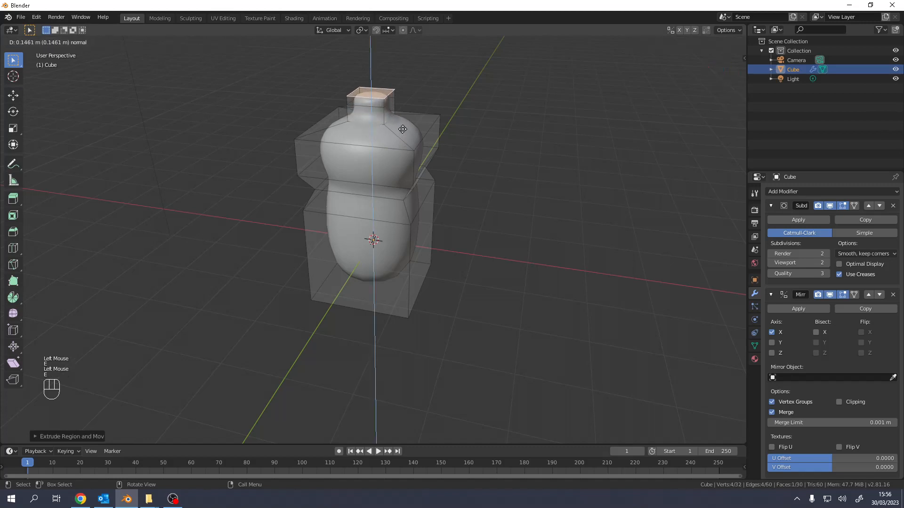
{"action": "left_click", "coordinate": [409, 124]}
{"action": "key", "text": "s"}
{"action": "left_click", "coordinate": [433, 126]}
{"action": "key", "text": "e"}
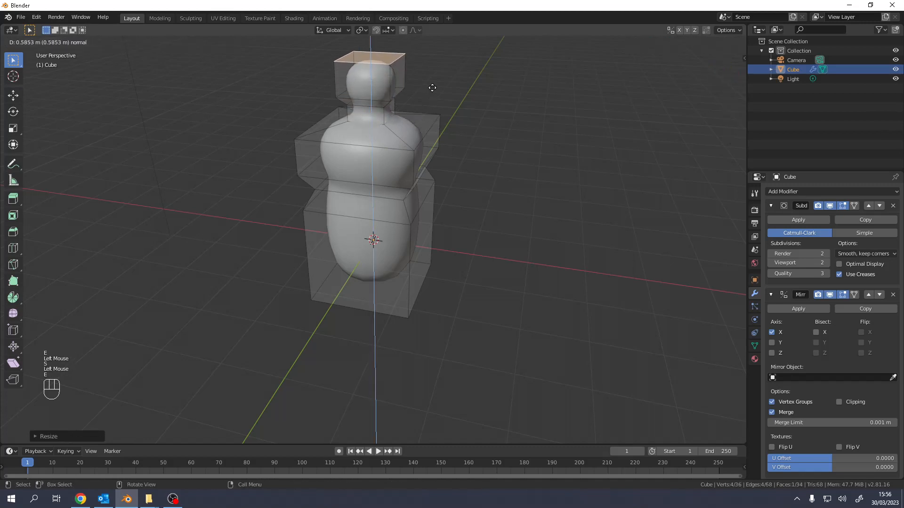
{"action": "left_click", "coordinate": [431, 69]}
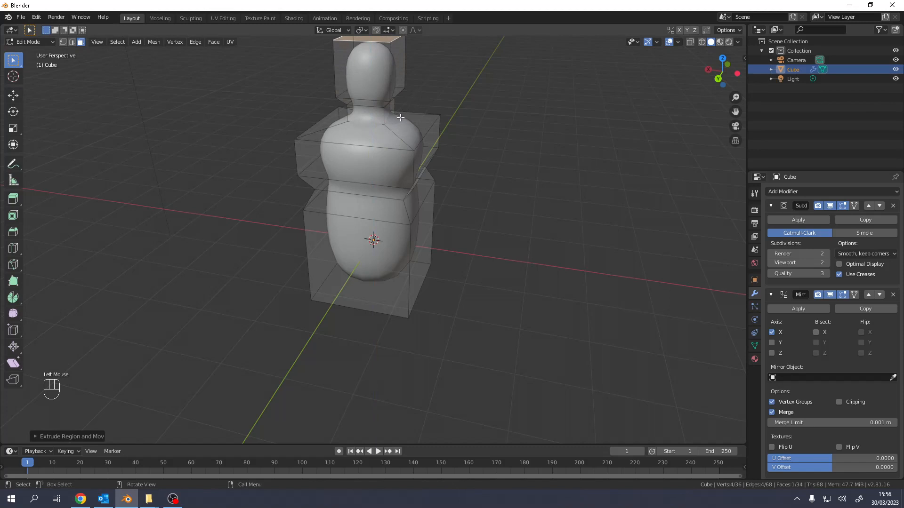
Extrude the side face of the shoulder block outward about 0.25 m and narrow it along the Y axis.
{"action": "middle_click_drag", "start_coordinate": [421, 206], "coordinate": [344, 185]}
{"action": "left_click", "coordinate": [385, 137]}
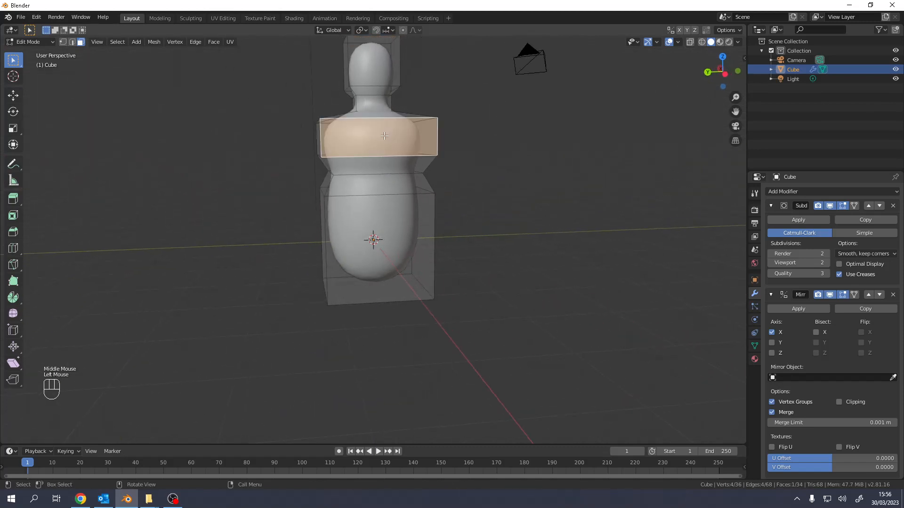
{"action": "middle_click_drag", "start_coordinate": [400, 143], "coordinate": [406, 163]}
{"action": "key", "text": "e"}
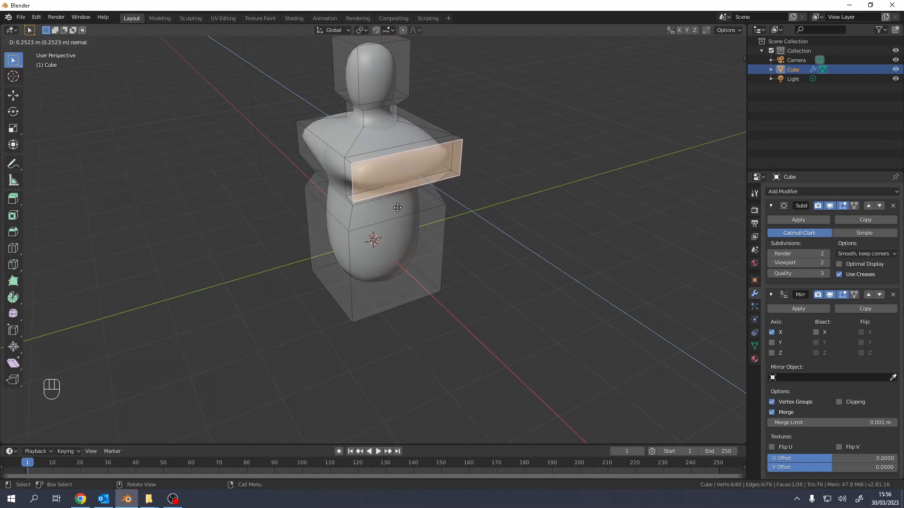
{"action": "left_click", "coordinate": [398, 207]}
{"action": "key", "text": "s"}
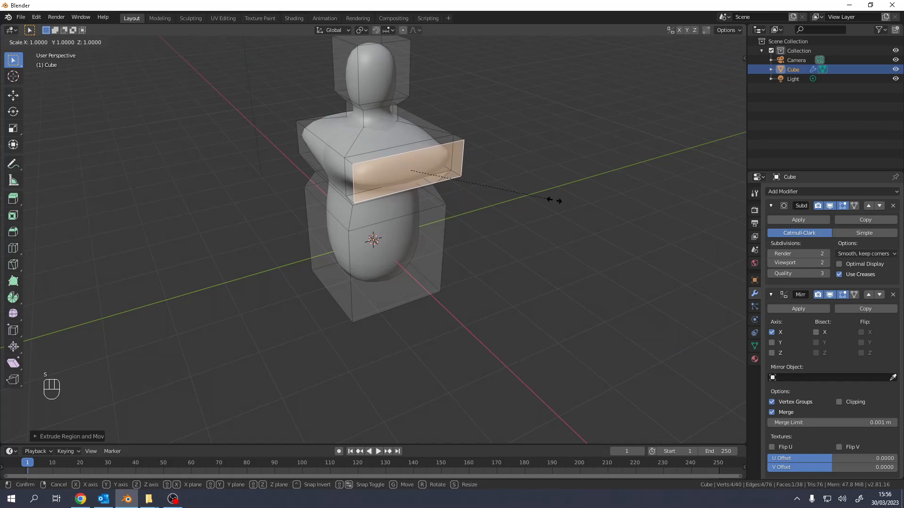
{"action": "key", "text": "y"}
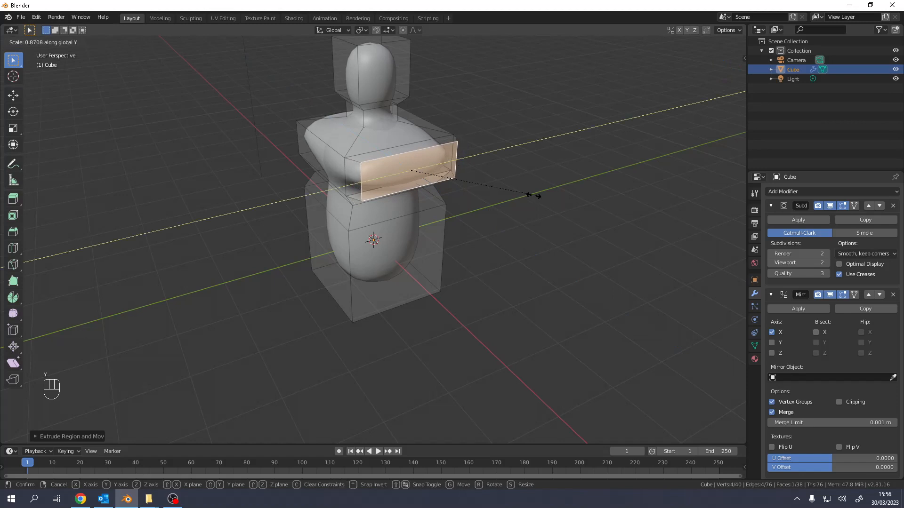
{"action": "left_click", "coordinate": [452, 180]}
Extrude the narrowed shoulder face outward as an upper arm with a short elbow segment, and scale down its end face.
{"action": "key", "text": "e"}
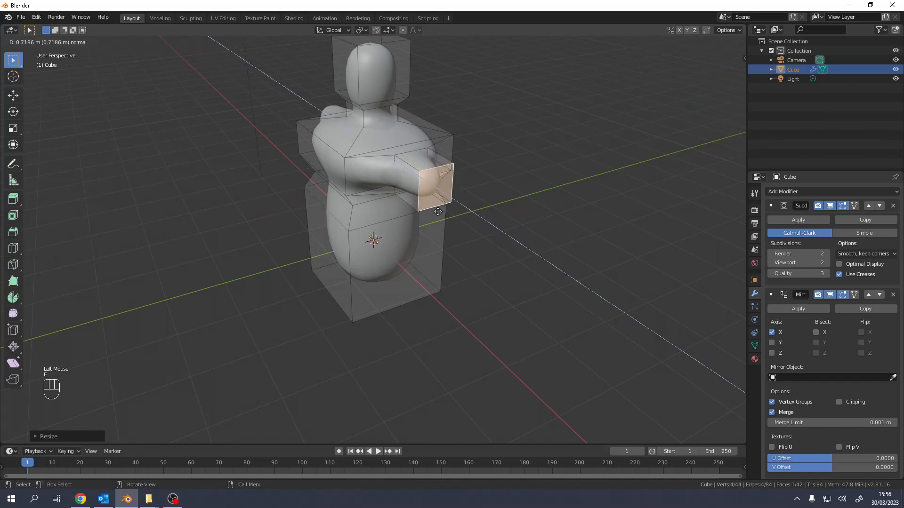
{"action": "left_click", "coordinate": [451, 219]}
{"action": "middle_click_drag", "start_coordinate": [450, 220], "coordinate": [496, 202]}
{"action": "key", "text": "e"}
{"action": "left_click", "coordinate": [506, 215]}
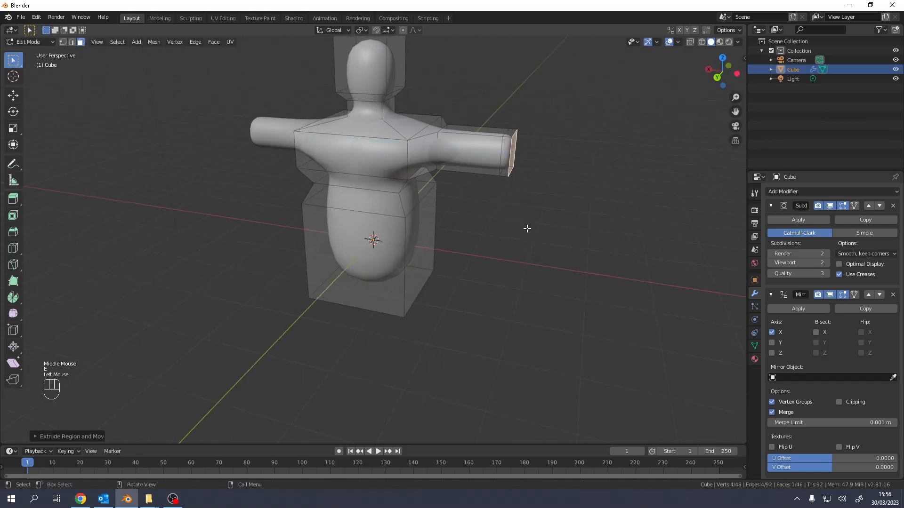
{"action": "key", "text": "s"}
{"action": "left_click", "coordinate": [524, 211]}
Extrude the elbow's end face outward into a forearm and scale its end face down slightly.
{"action": "key", "text": "e"}
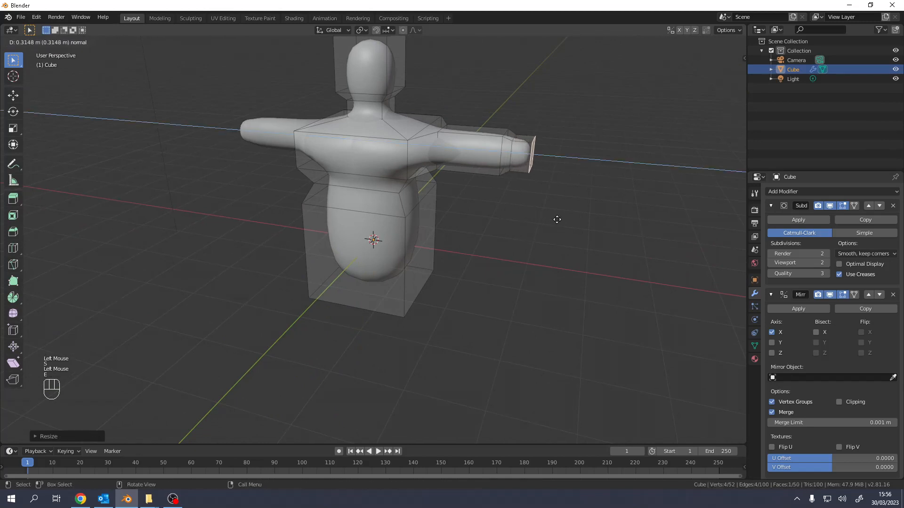
{"action": "left_click", "coordinate": [584, 226]}
{"action": "middle_click_drag", "start_coordinate": [579, 226], "coordinate": [468, 262]}
{"action": "key", "text": "s"}
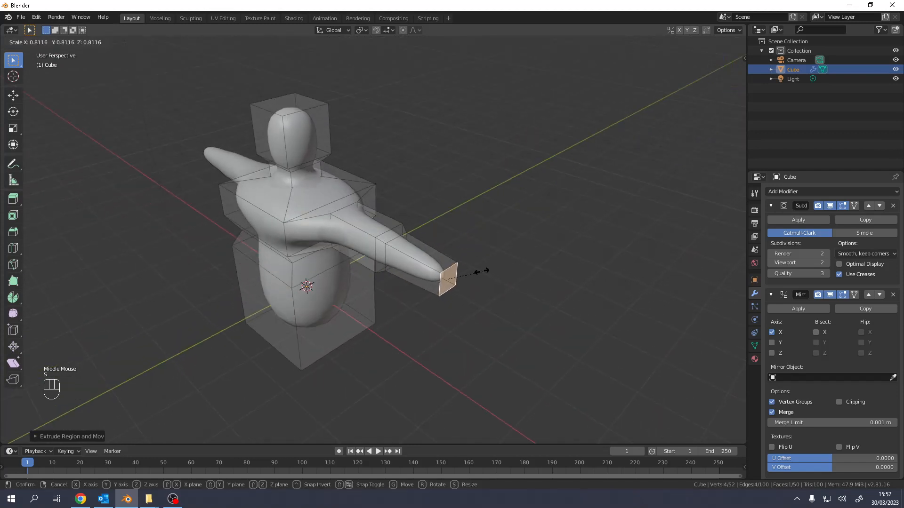
{"action": "left_click", "coordinate": [489, 275]}
Extrude the forearm's end face about 0.09 m, scale it up slightly and extrude it again to form the hand.
{"action": "key", "text": "e"}
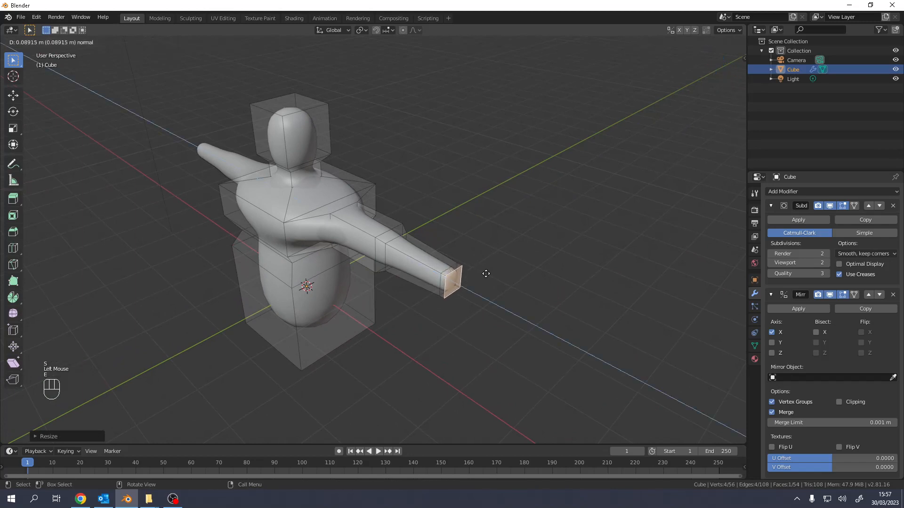
{"action": "left_click", "coordinate": [487, 275]}
{"action": "key", "text": "s"}
{"action": "left_click", "coordinate": [503, 278]}
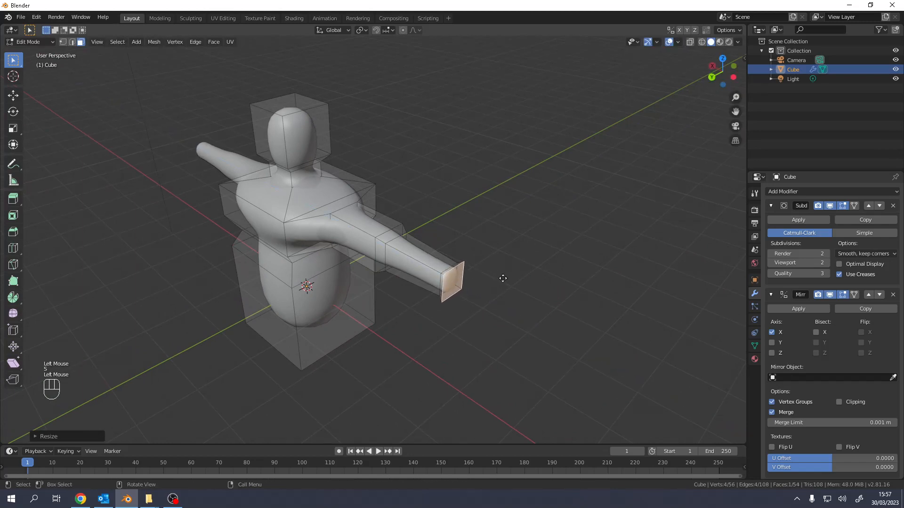
{"action": "key", "text": "e"}
{"action": "left_click", "coordinate": [516, 286]}
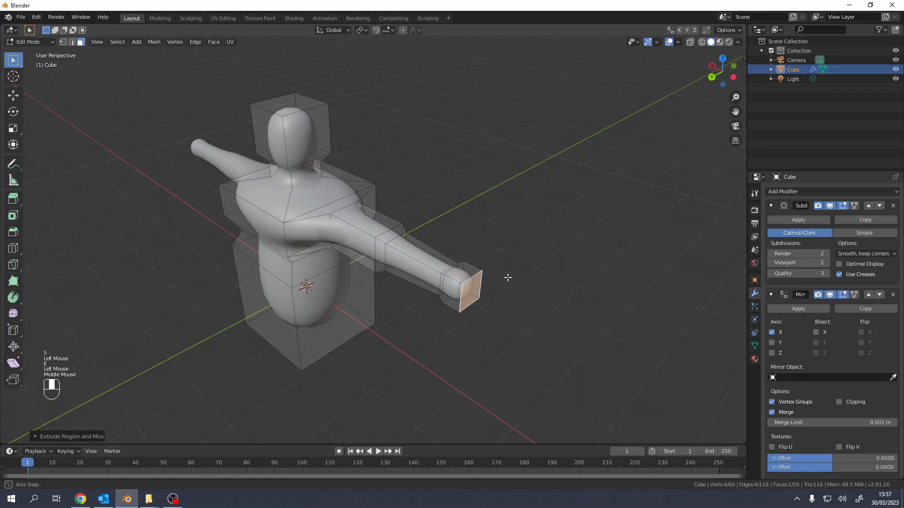
Extrude the hand's upper face about 0.02 m, scale it to about 0.32 and extrude it about 0.19 m as a thumb.
{"action": "mouse_move", "coordinate": [504, 278]}
{"action": "middle_mouse_down"}
{"action": "mouse_move", "coordinate": [514, 273]}
{"action": "mouse_move", "coordinate": [514, 284]}
{"action": "middle_mouse_up"}
{"action": "left_click", "coordinate": [501, 262]}
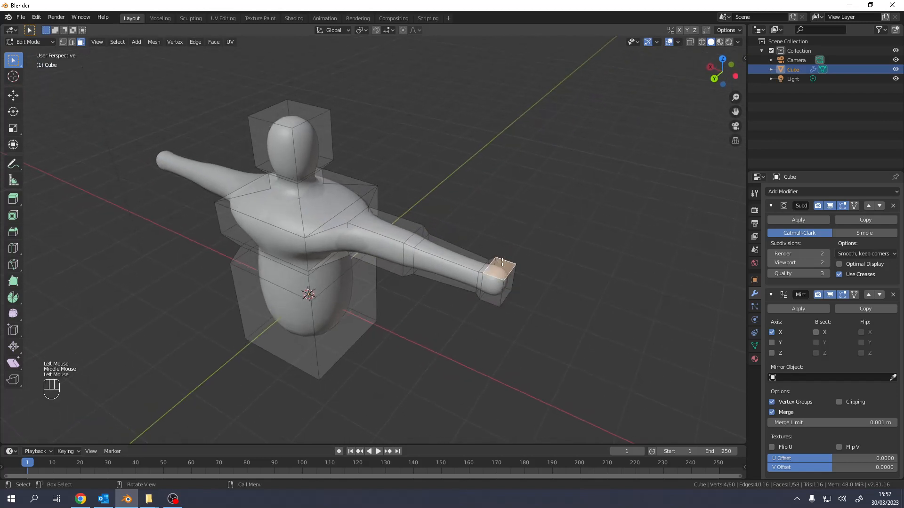
{"action": "key", "text": "e"}
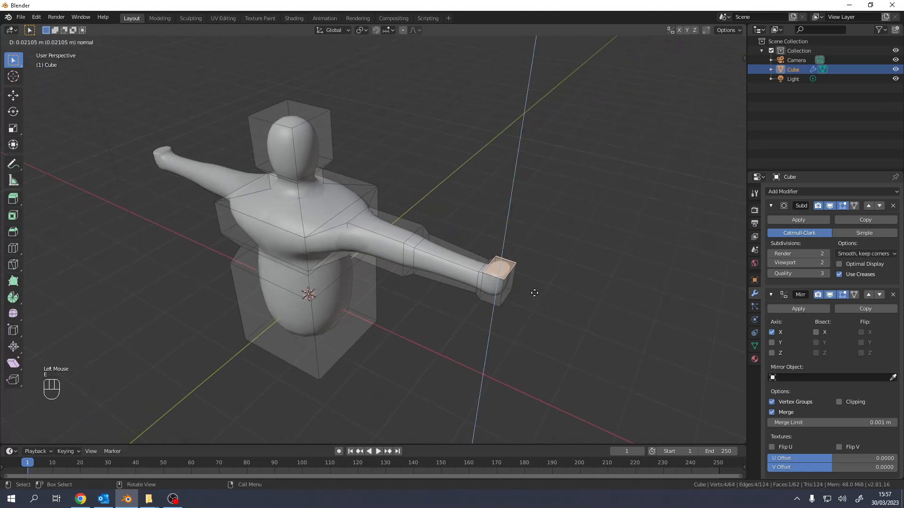
{"action": "left_click", "coordinate": [534, 295]}
{"action": "key", "text": "s"}
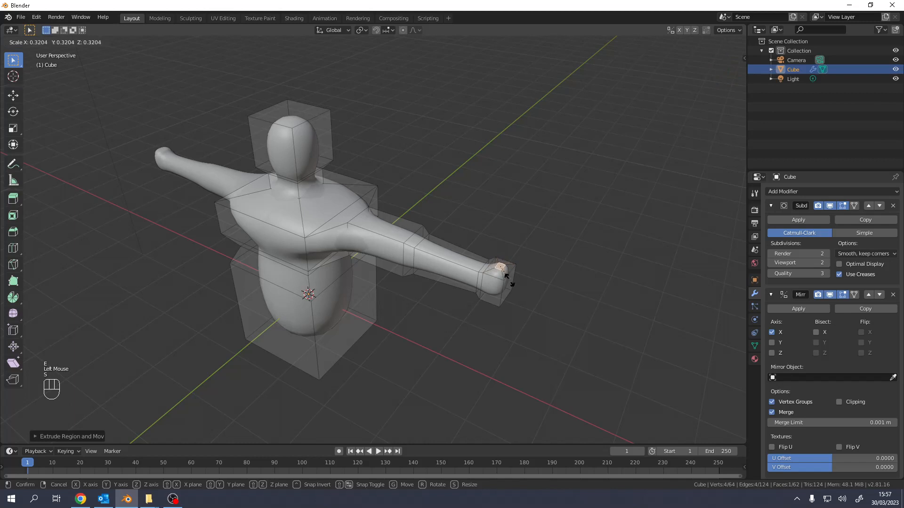
{"action": "left_click", "coordinate": [506, 277]}
{"action": "key", "text": "e"}
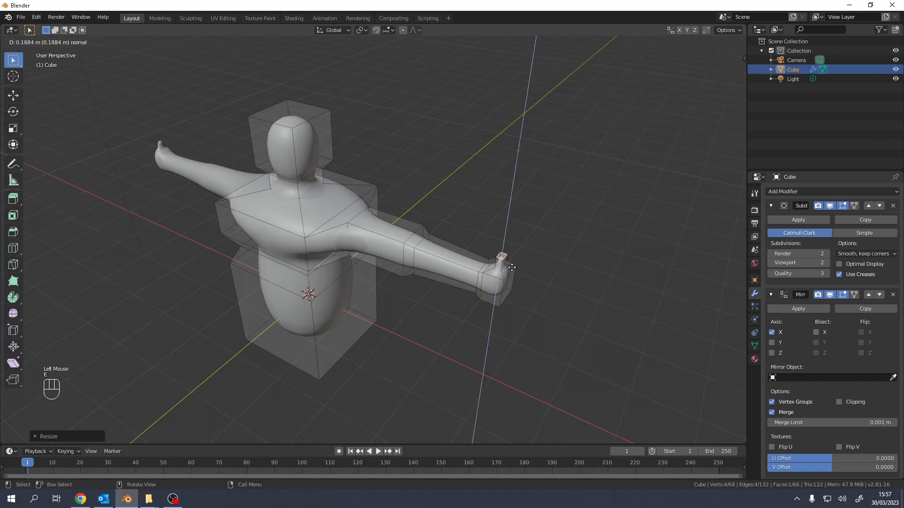
{"action": "left_click", "coordinate": [513, 265]}
Extrude the end face of the hand outward about 0.10 m to lengthen the palm.
{"action": "middle_click_drag", "start_coordinate": [513, 265], "coordinate": [480, 246]}
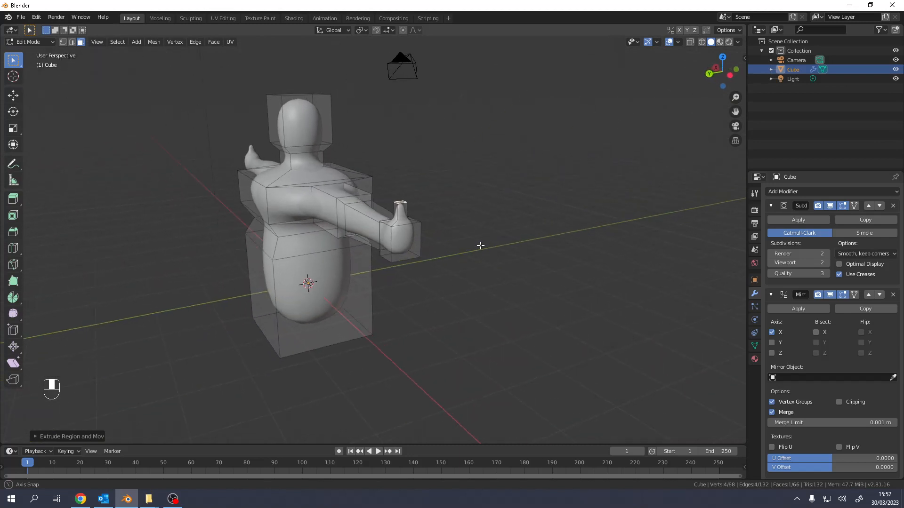
{"action": "left_click", "coordinate": [405, 243]}
{"action": "middle_click_drag", "start_coordinate": [405, 242], "coordinate": [426, 247]}
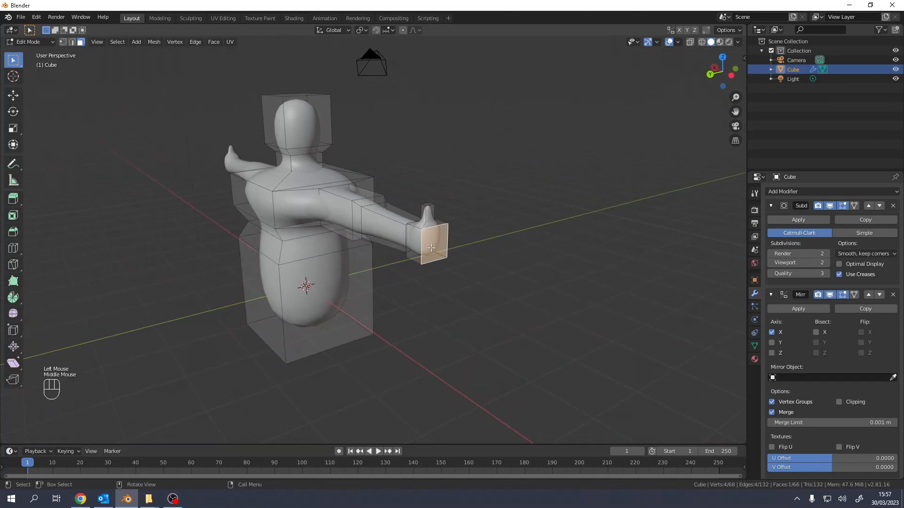
{"action": "key", "text": "e"}
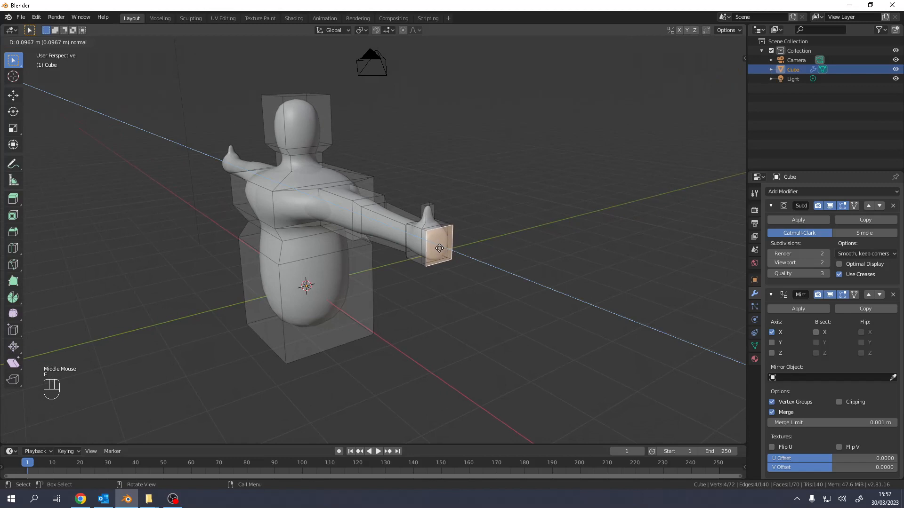
{"action": "left_click", "coordinate": [440, 248]}
Subdivide the palm's end face with 3 cuts.
{"action": "right_click", "coordinate": [439, 247]}
{"action": "left_click", "coordinate": [436, 248]}
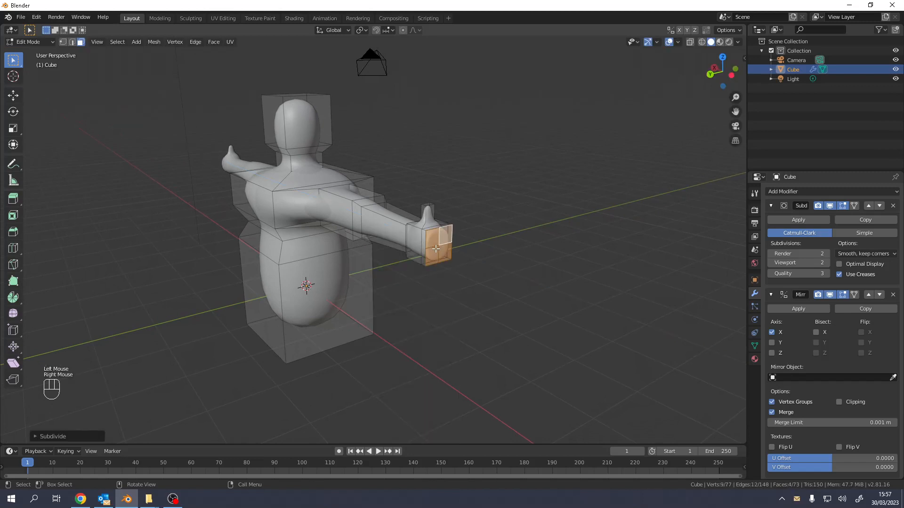
{"action": "left_click", "coordinate": [36, 436]}
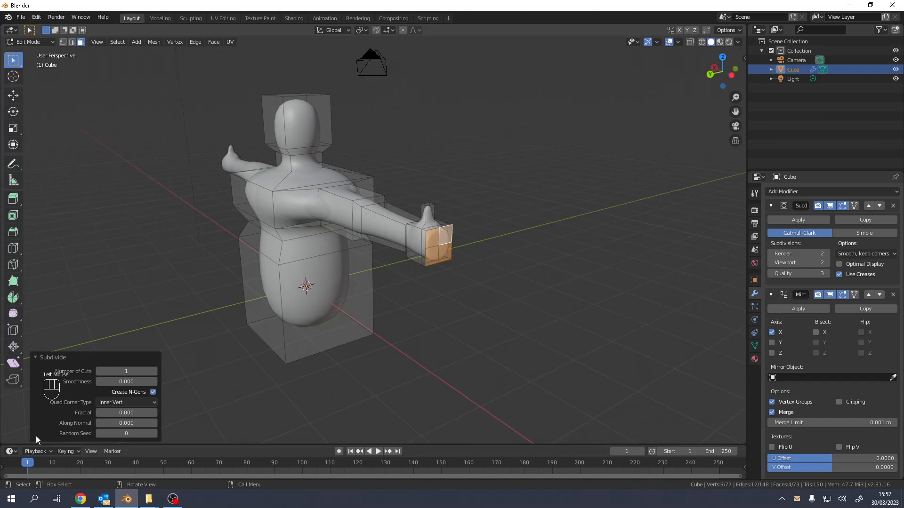
{"action": "left_click", "coordinate": [153, 371]}
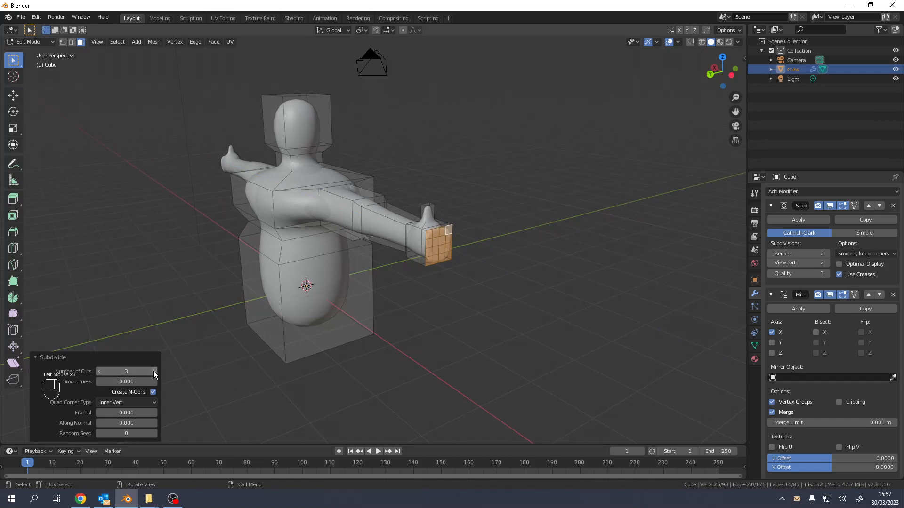
{"action": "left_click", "coordinate": [154, 371]}
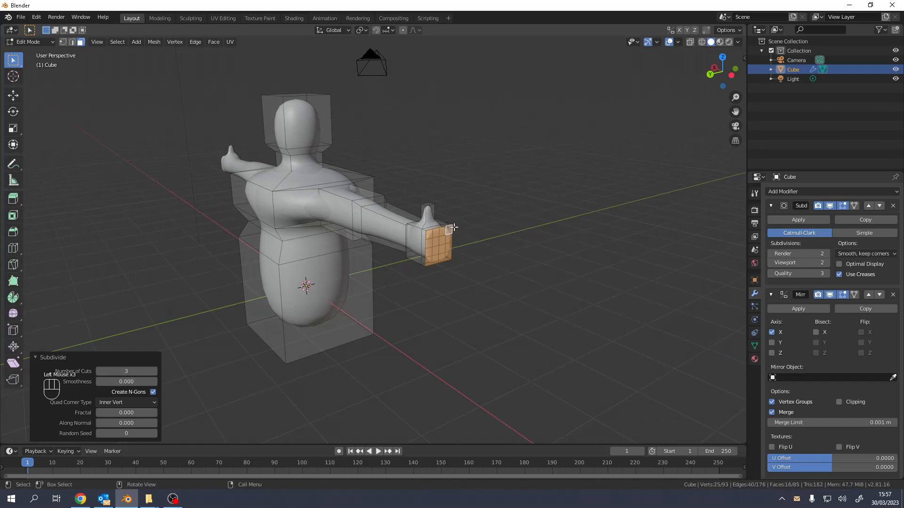
{"action": "key", "text": "e"}
{"action": "key", "text": "Escape"}
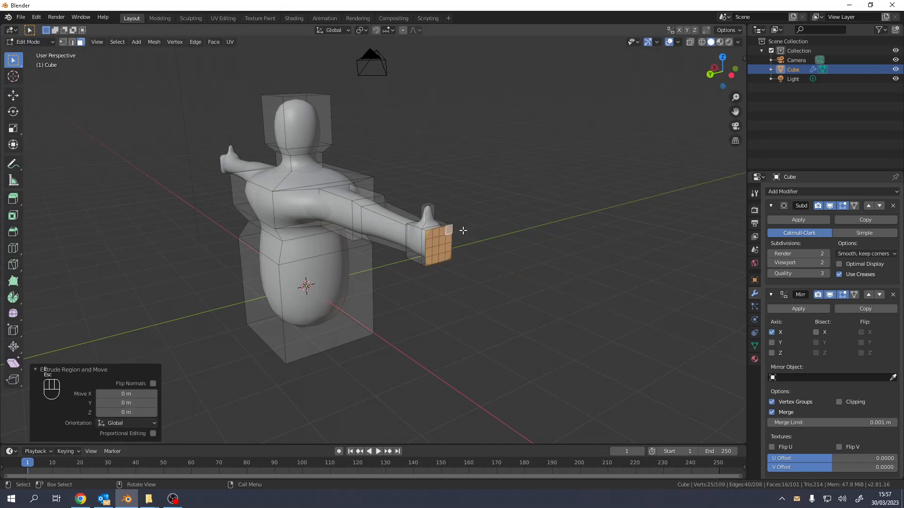
{"action": "key", "text": "ctrl+z"}
Extrude the first and second cells from the top of the palm's outer column 0.202 m and 0.22 m as fingers.
{"action": "left_click", "coordinate": [450, 230]}
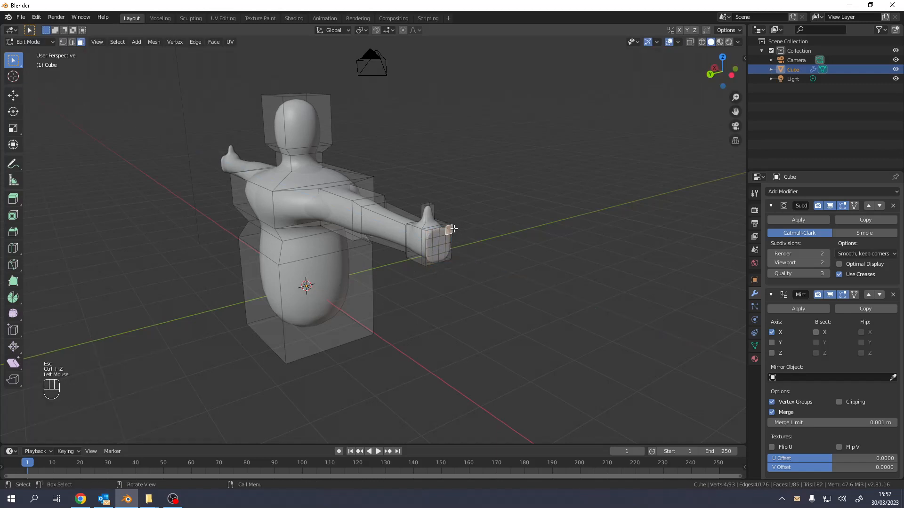
{"action": "key", "text": "e"}
{"action": "left_click", "coordinate": [469, 233]}
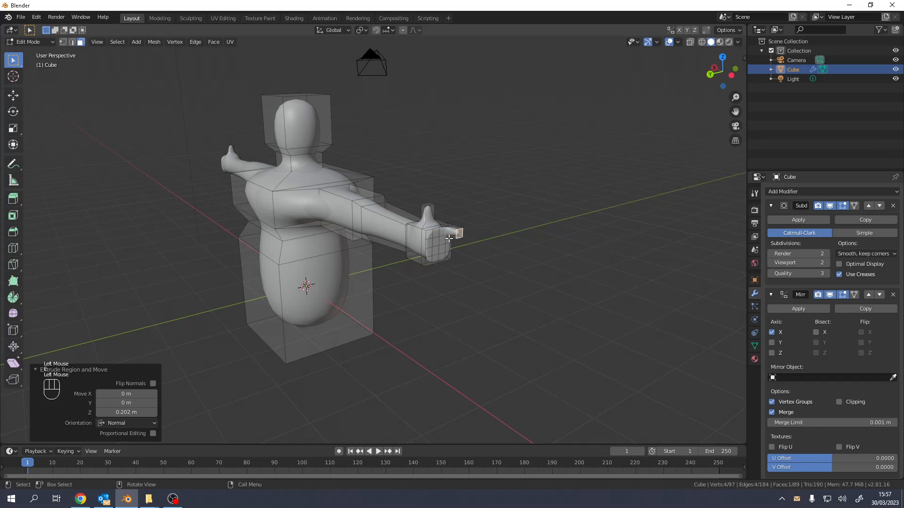
{"action": "left_click", "coordinate": [449, 238]}
{"action": "key", "text": "e"}
{"action": "left_click", "coordinate": [468, 242]}
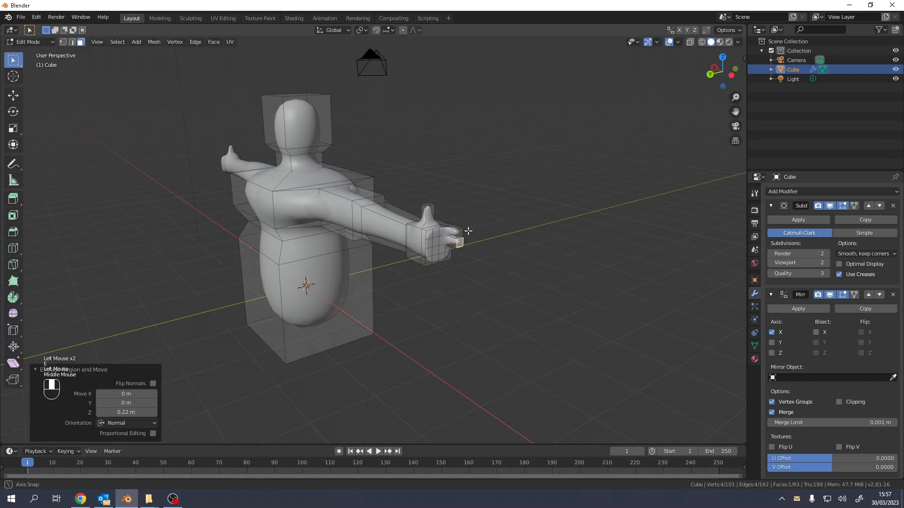
Extrude the third and fourth cells of the same palm column 0.249 m and 0.185 m to form the remaining two fingers.
{"action": "middle_click_drag", "start_coordinate": [468, 243], "coordinate": [489, 241]}
{"action": "scroll", "coordinate": [490, 241], "scroll_direction": "up", "scroll_amount": 2}
{"action": "left_click", "coordinate": [538, 264]}
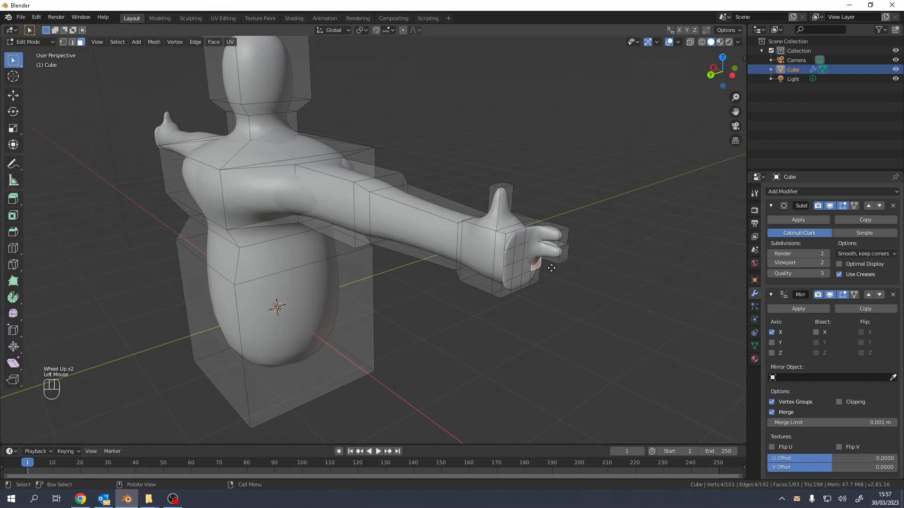
{"action": "key", "text": "e"}
{"action": "left_click", "coordinate": [561, 276]}
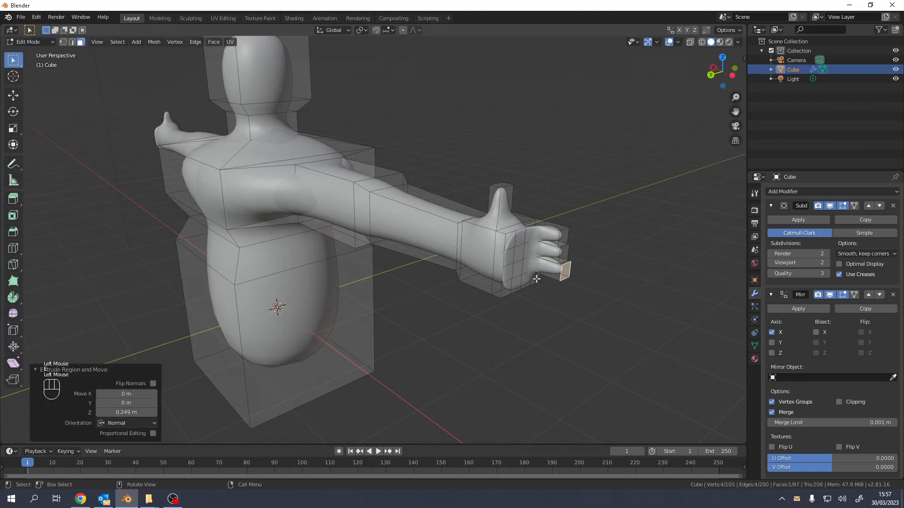
{"action": "key", "text": "e"}
{"action": "left_click", "coordinate": [566, 285]}
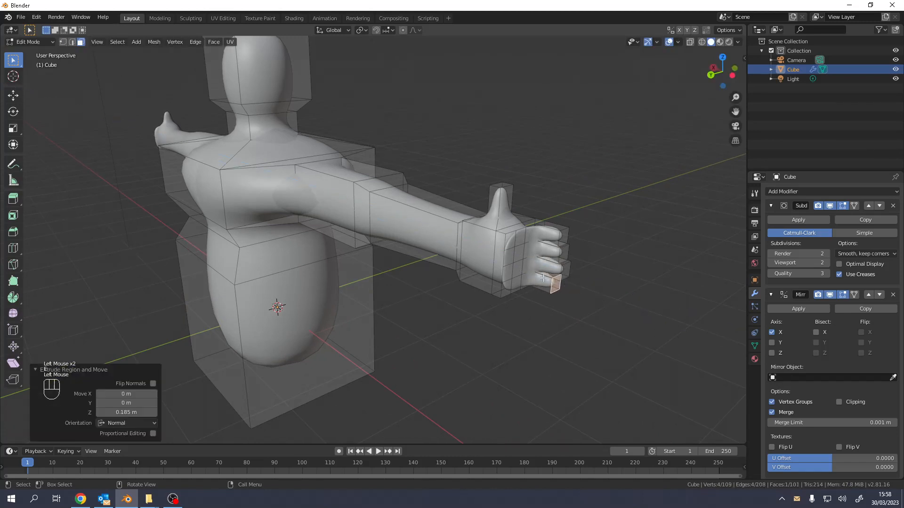
{"action": "middle_click", "coordinate": [494, 286]}
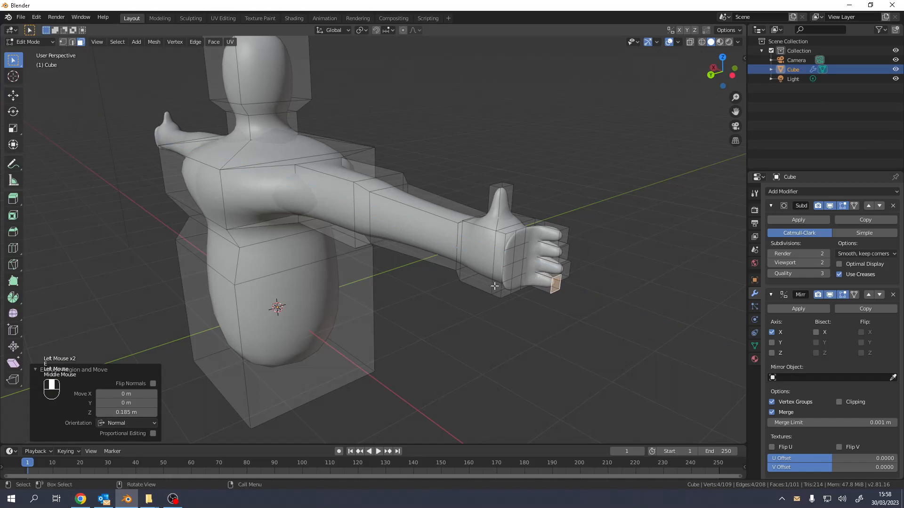
Move the front face of the palm section next to the fingers -0.153 m along the global Y axis.
{"action": "left_click", "coordinate": [503, 264], "text": "alt"}
{"action": "middle_click_drag", "start_coordinate": [503, 262], "coordinate": [509, 259]}
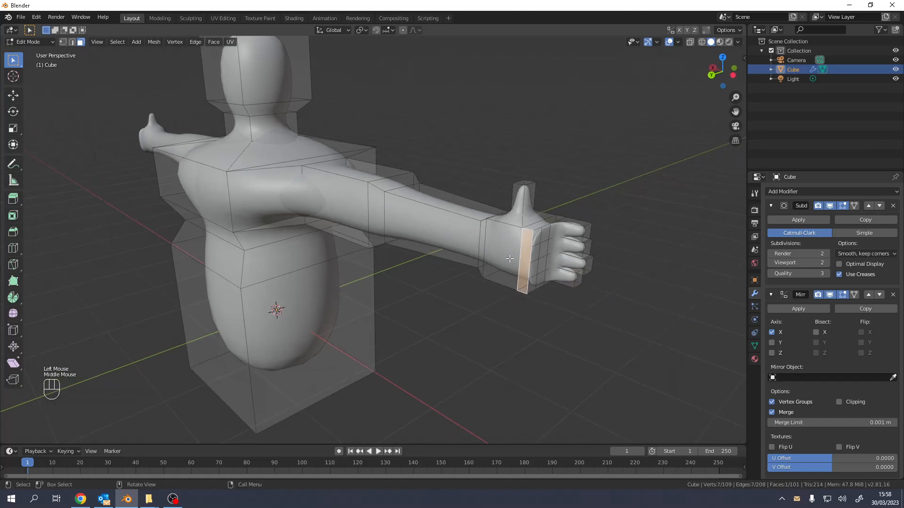
{"action": "key", "text": "g"}
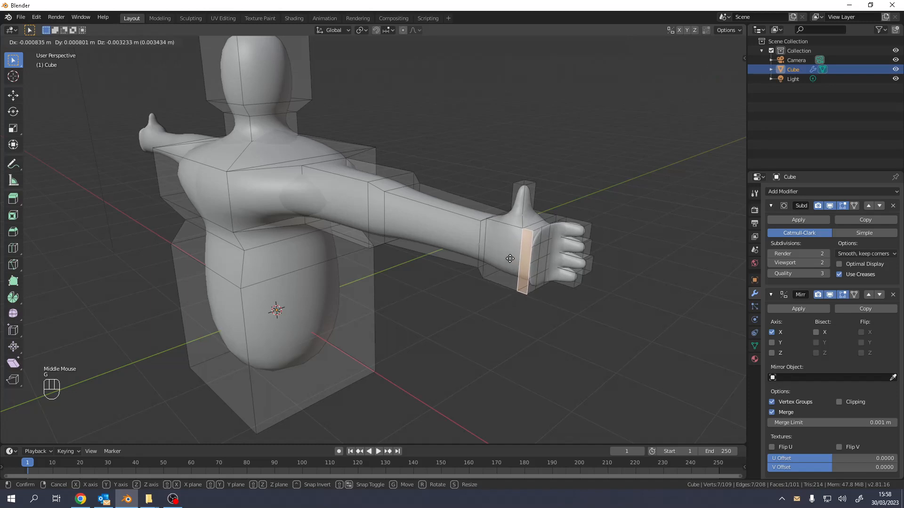
{"action": "key", "text": "x"}
{"action": "key", "text": "y"}
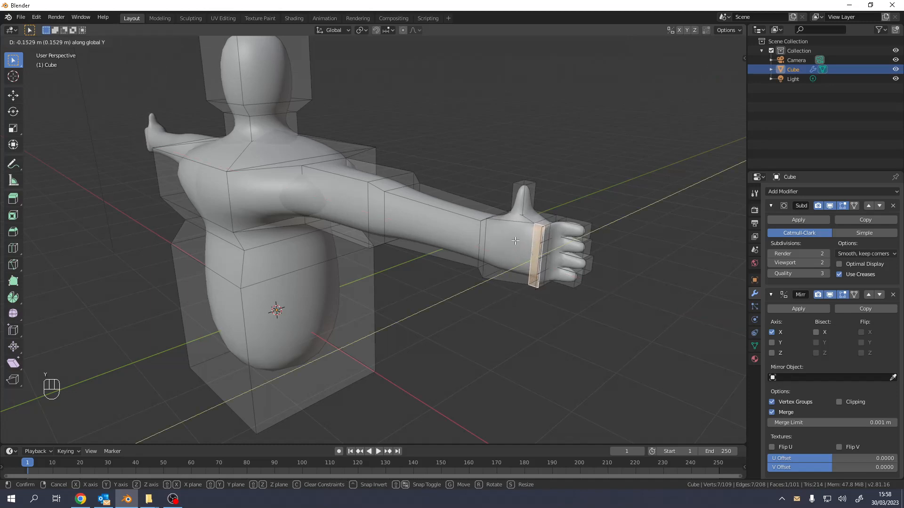
{"action": "left_click", "coordinate": [517, 244]}
{"action": "middle_click_drag", "start_coordinate": [518, 244], "coordinate": [499, 259]}
{"action": "scroll", "coordinate": [498, 259], "scroll_direction": "down", "scroll_amount": 4}
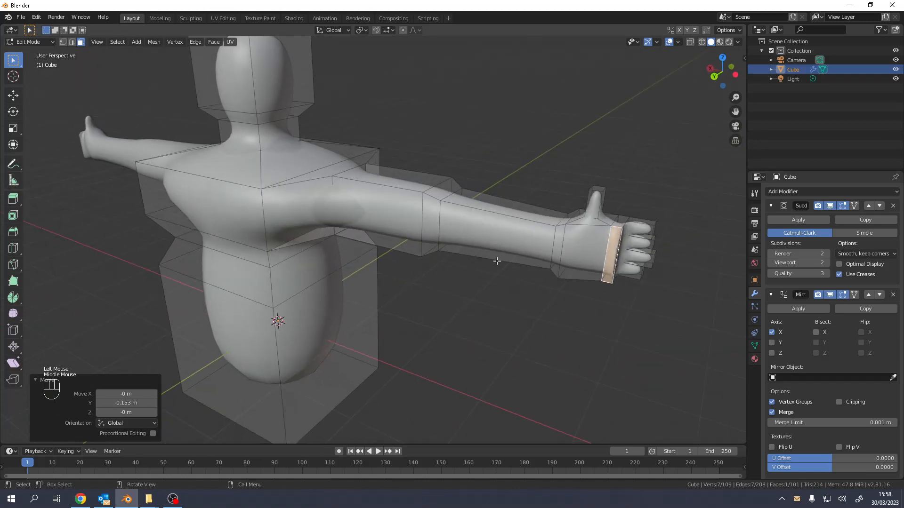
{"action": "middle_click_drag", "start_coordinate": [327, 309], "coordinate": [361, 297]}
{"action": "left_click", "coordinate": [361, 298]}
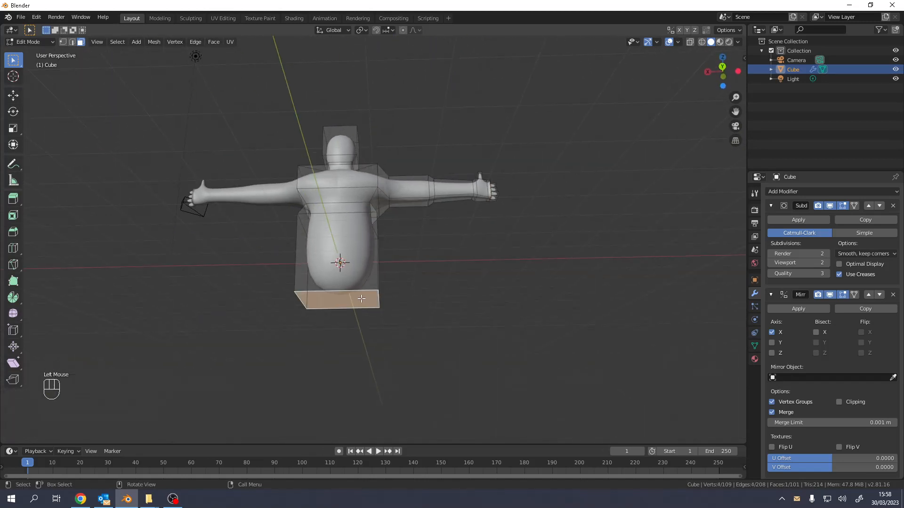
{"action": "key", "text": "e"}
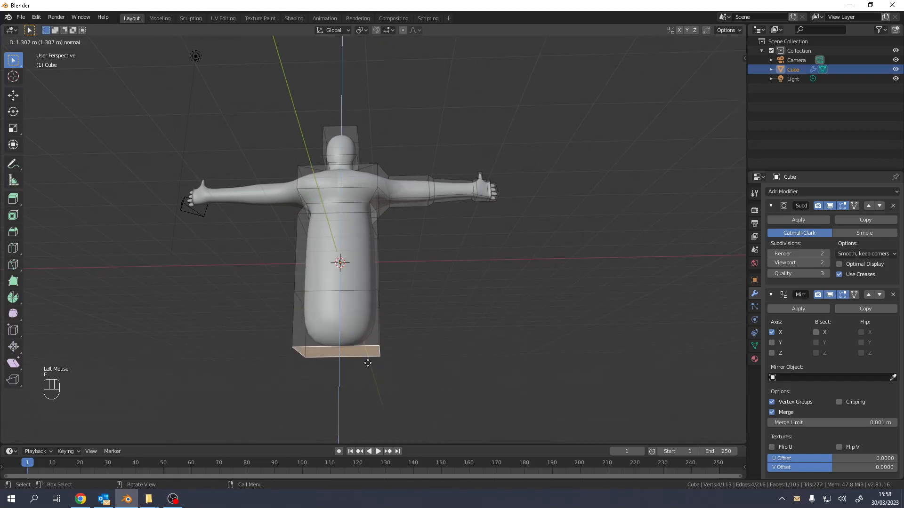
{"action": "key", "text": "g"}
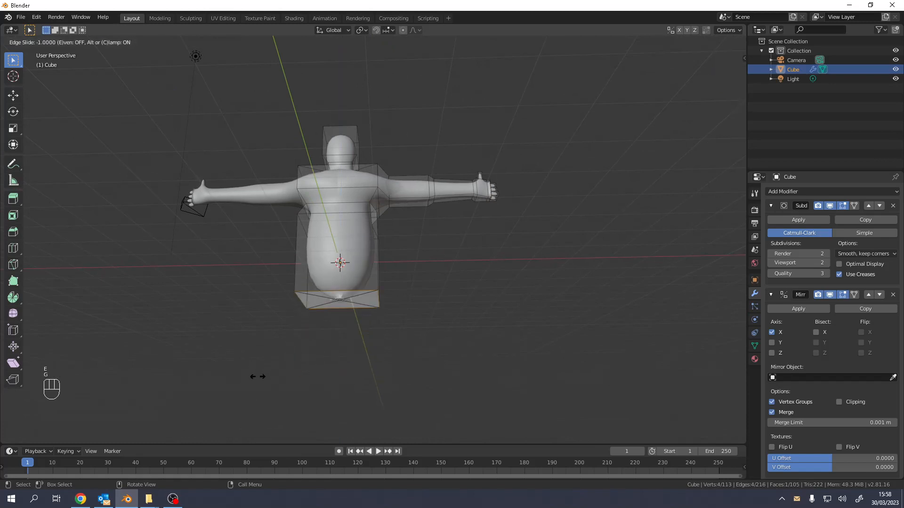
{"action": "key", "text": "Escape"}
{"action": "key", "text": "ctrl+z"}
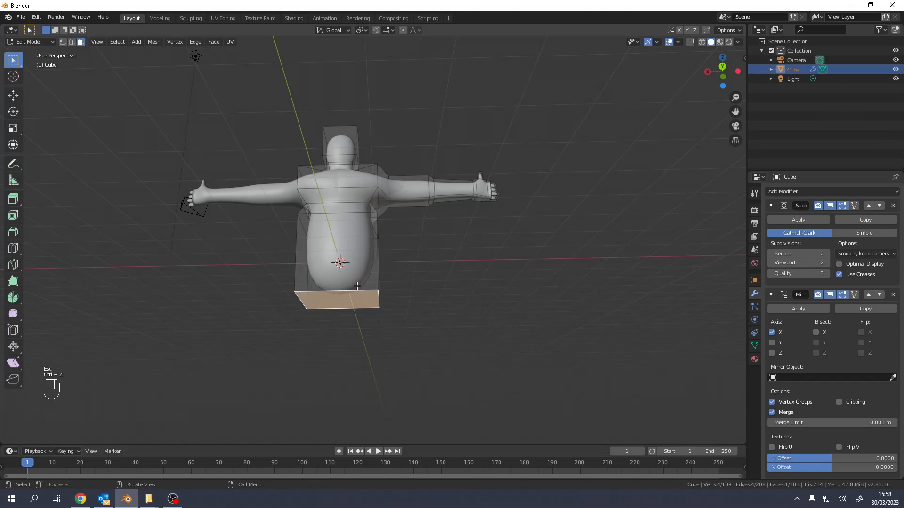
Add one centred vertical loop cut running through the head and torso, leaving the slide factor at 0.
{"action": "scroll", "coordinate": [350, 298], "scroll_direction": "down", "scroll_amount": 2}
{"action": "middle_click_drag", "start_coordinate": [353, 341], "coordinate": [339, 343]}
{"action": "key", "text": "ctrl+r"}
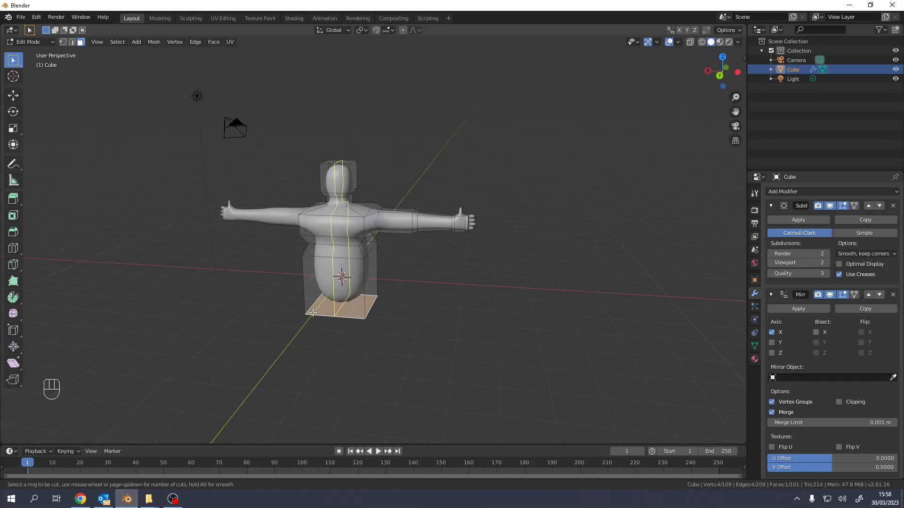
{"action": "mouse_move", "coordinate": [337, 314]}
{"action": "left_mouse_down"}
{"action": "mouse_move", "coordinate": [310, 316]}
{"action": "mouse_move", "coordinate": [352, 325]}
{"action": "mouse_move", "coordinate": [330, 324]}
{"action": "left_mouse_up"}
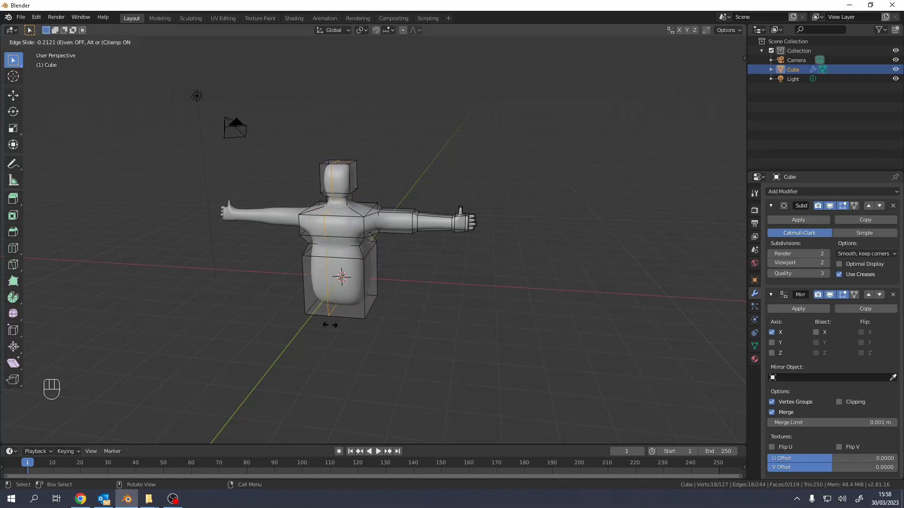
{"action": "key", "text": "Escape"}
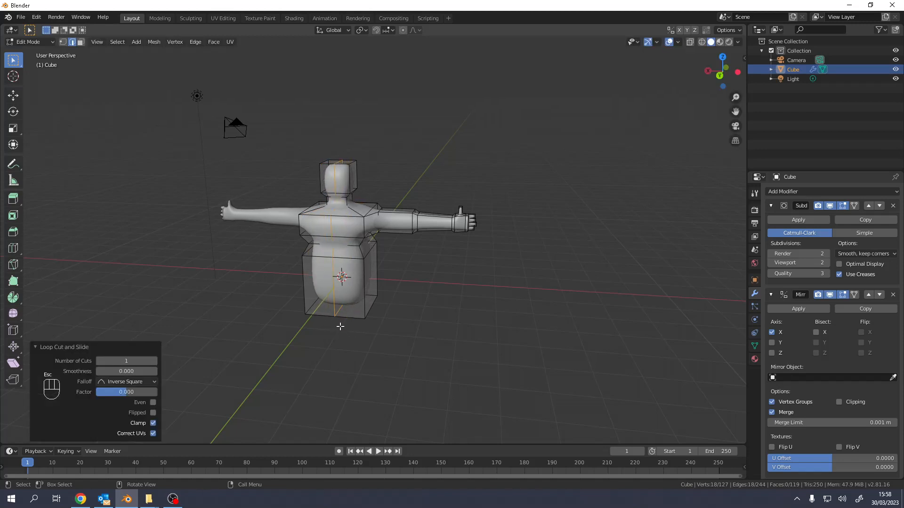
Extrude the half of the torso's bottom face on the modelled arm's side 0.307 m downward to start the leg.
{"action": "middle_click_drag", "start_coordinate": [332, 262], "coordinate": [358, 256]}
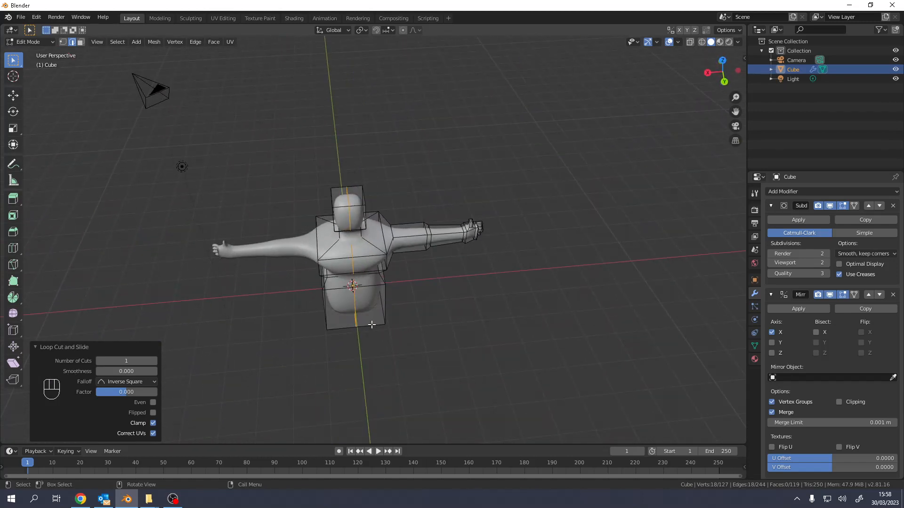
{"action": "scroll", "coordinate": [372, 324], "scroll_direction": "up", "scroll_amount": 3}
{"action": "middle_click_drag", "start_coordinate": [368, 331], "coordinate": [341, 247]}
{"action": "key", "text": "3"}
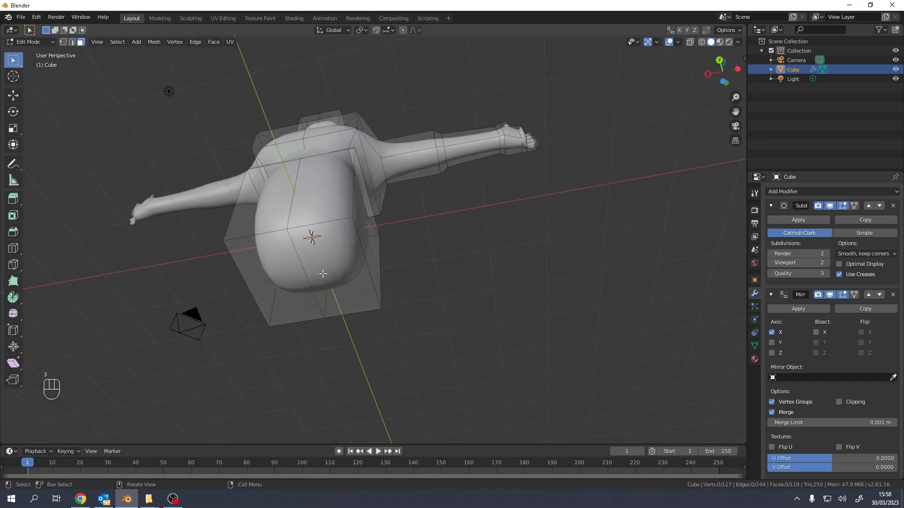
{"action": "left_click", "coordinate": [334, 261]}
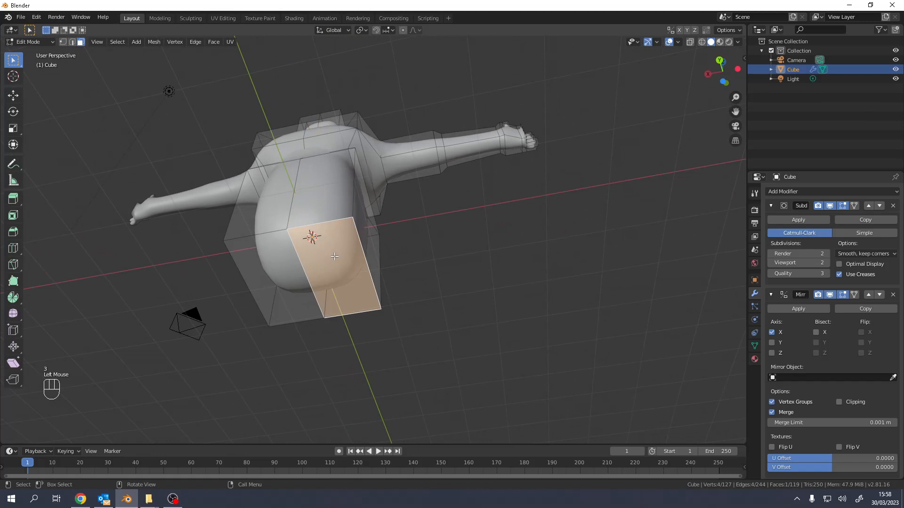
{"action": "middle_click_drag", "start_coordinate": [334, 256], "coordinate": [323, 261]}
{"action": "key", "text": "e"}
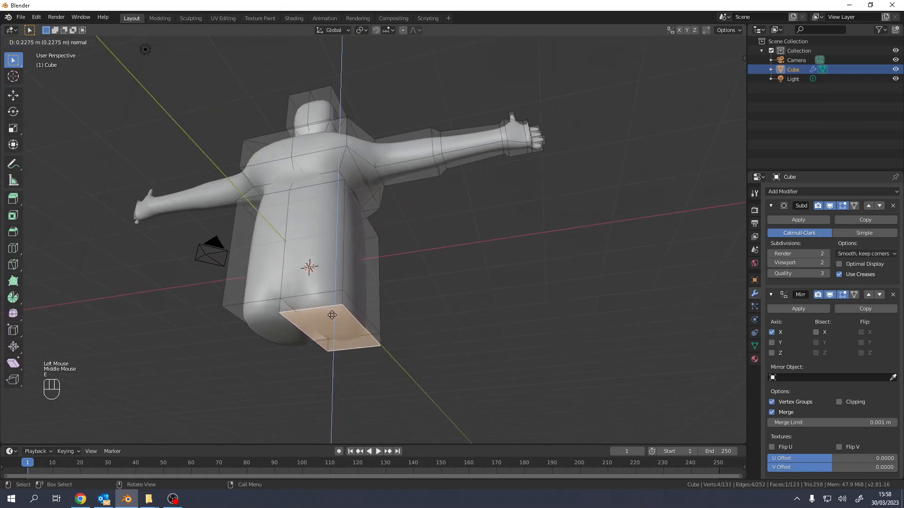
{"action": "left_click", "coordinate": [335, 324]}
Scale the leg's bottom face to 0.438 along the global Y axis.
{"action": "middle_click_drag", "start_coordinate": [418, 316], "coordinate": [360, 320]}
{"action": "key", "text": "s"}
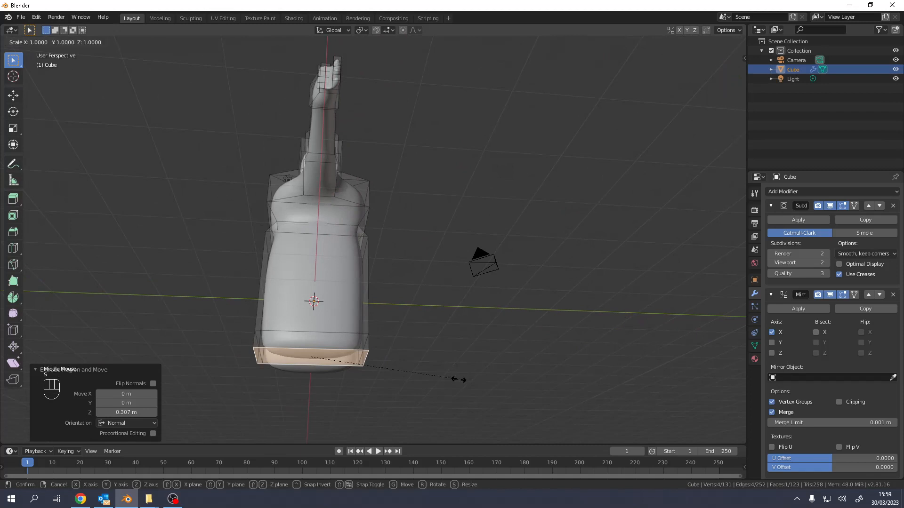
{"action": "key", "text": "y"}
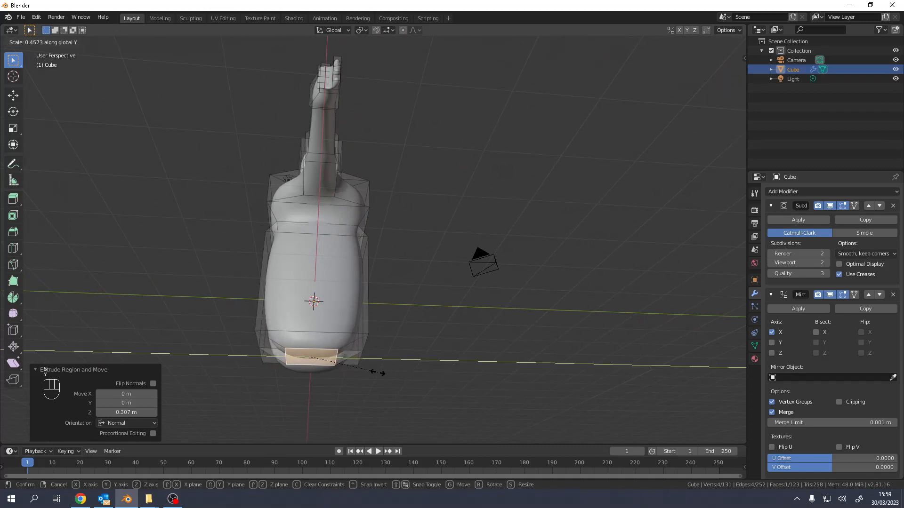
{"action": "left_click", "coordinate": [386, 367]}
Extrude the narrowed bottom face of the leg 1.16 m downward to form the thigh.
{"action": "middle_click_drag", "start_coordinate": [386, 367], "coordinate": [447, 377]}
{"action": "key", "text": "e"}
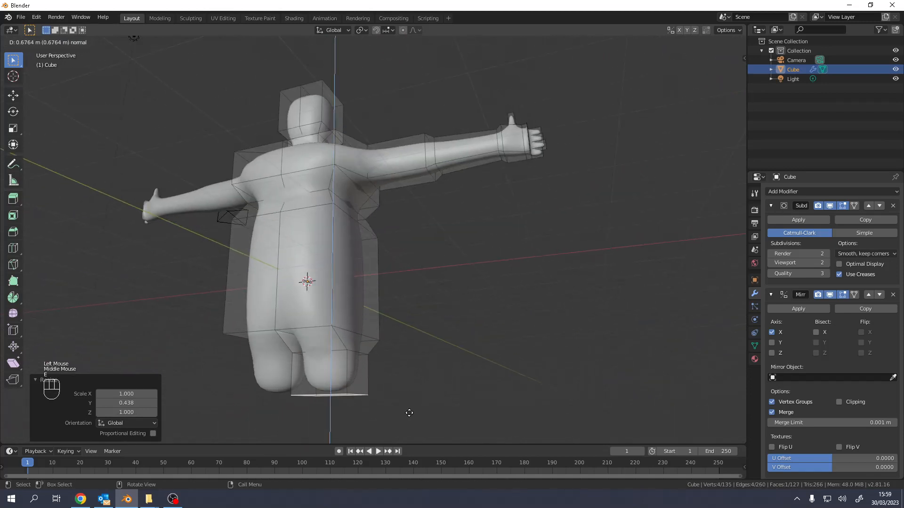
{"action": "left_click", "coordinate": [409, 429]}
Extrude a short knee section from the thigh's bottom face and scale its end face to 0.838.
{"action": "scroll", "coordinate": [404, 366], "scroll_direction": "down", "scroll_amount": 2}
{"action": "middle_click_drag", "start_coordinate": [404, 366], "coordinate": [414, 264], "text": "shift"}
{"action": "key", "text": "e"}
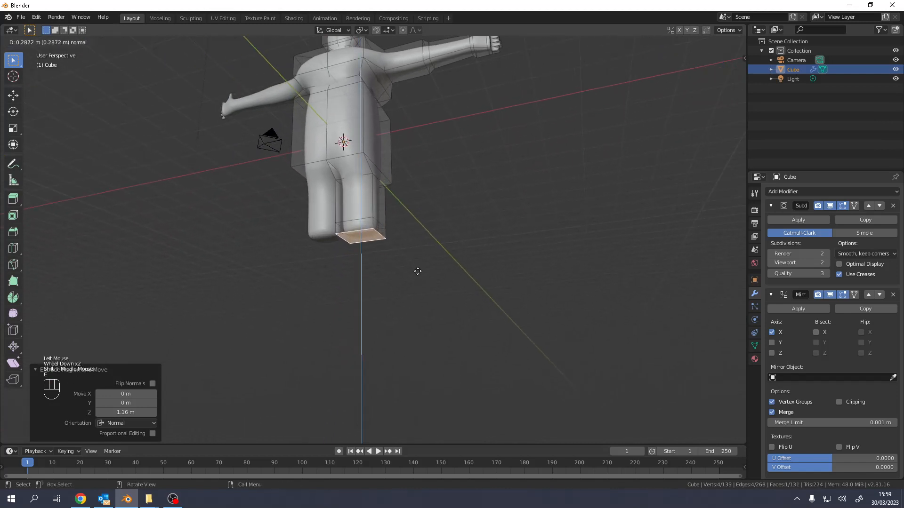
{"action": "left_click", "coordinate": [425, 293]}
{"action": "key", "text": "s"}
{"action": "left_click", "coordinate": [414, 292]}
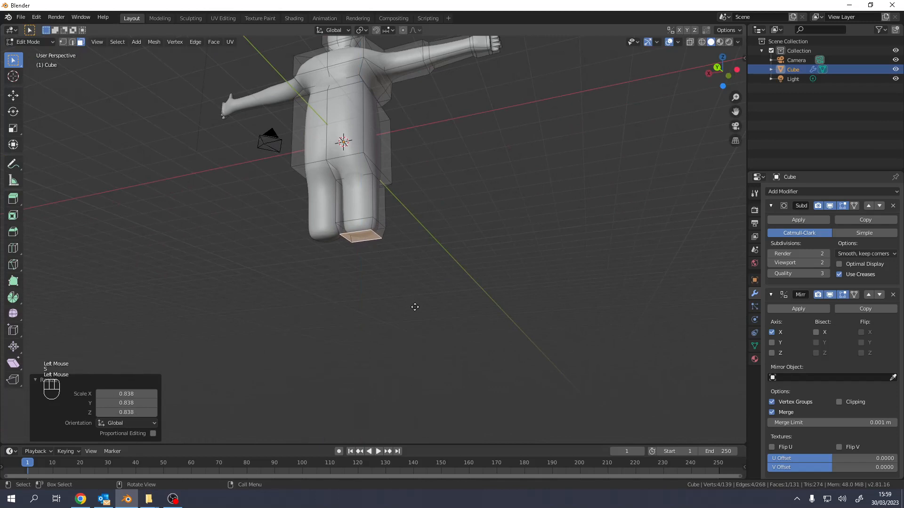
Extrude the lower leg down from the knee, plus a further 0.313 m section for the ankle.
{"action": "key", "text": "e"}
{"action": "left_click", "coordinate": [414, 342]}
{"action": "key", "text": "e"}
{"action": "left_click", "coordinate": [414, 357]}
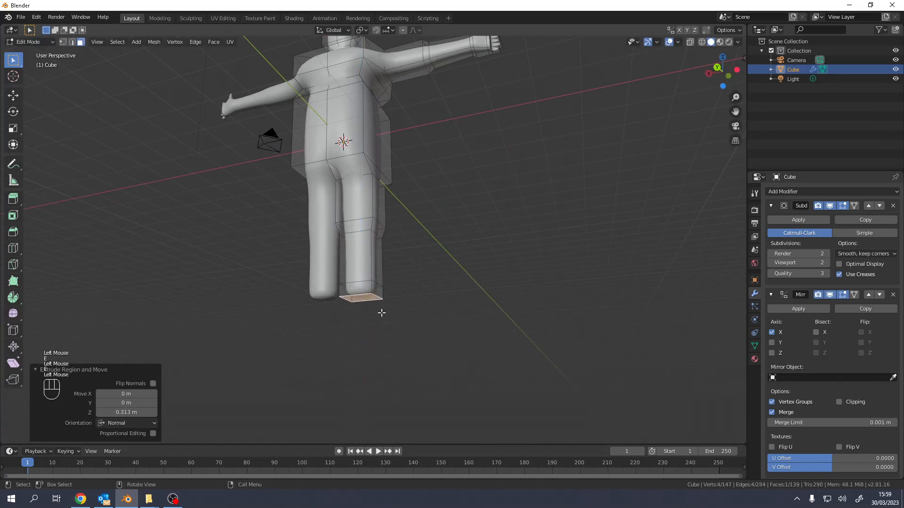
Extrude the front face of the ankle section 1.11 m forward to form the foot.
{"action": "left_click", "coordinate": [364, 288]}
{"action": "key", "text": "e"}
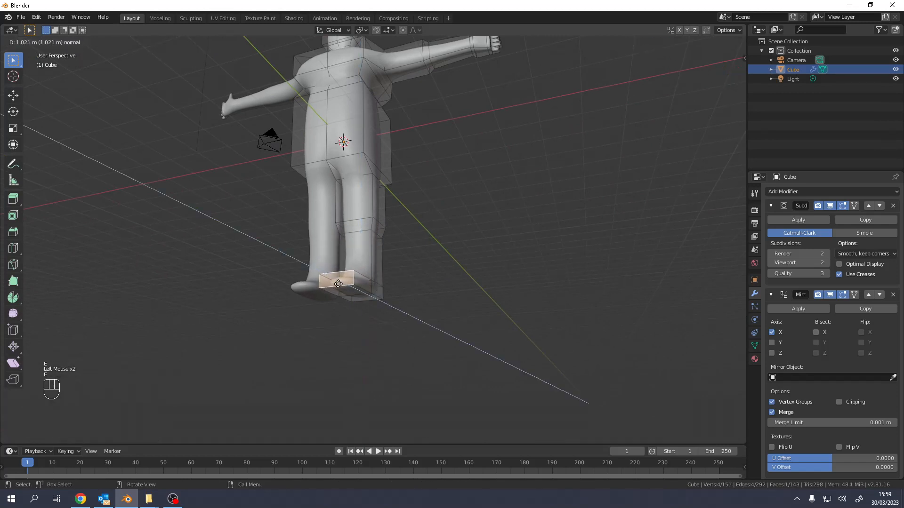
{"action": "left_click", "coordinate": [347, 242]}
{"action": "middle_click_drag", "start_coordinate": [347, 242], "coordinate": [273, 394]}
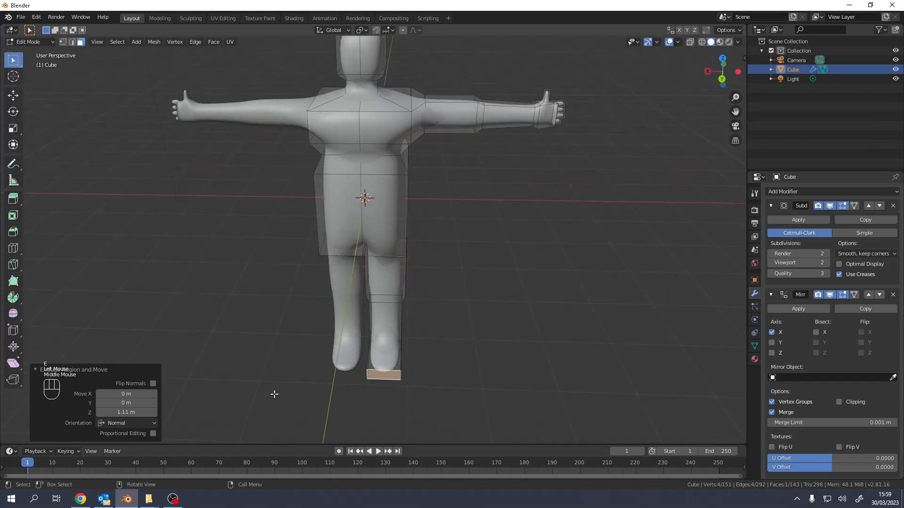
{"action": "left_click", "coordinate": [177, 503]}
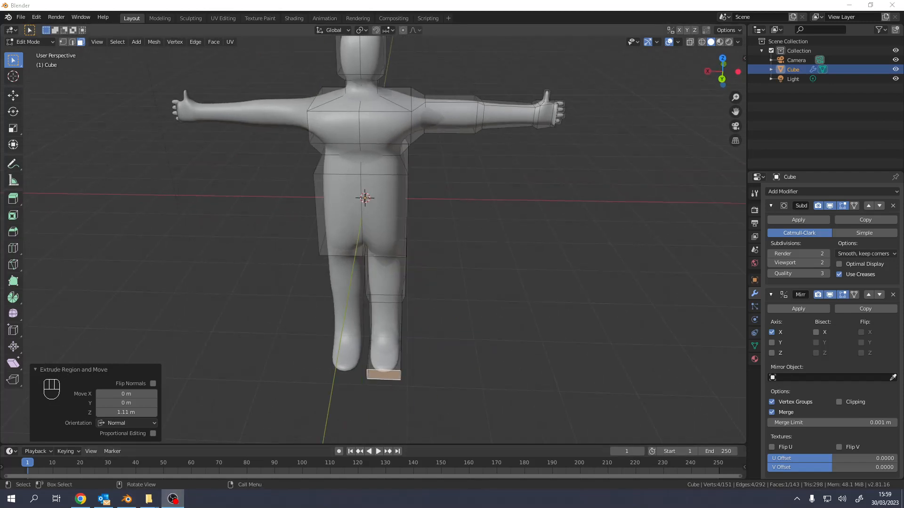
Switch to Material Preview shading, rename the material Skin and set its Base Color to yellow-orange (H 0.118, S 0.670, V 0.906).
{"action": "middle_click_drag", "start_coordinate": [461, 248], "coordinate": [419, 170]}
{"action": "scroll", "coordinate": [388, 229], "scroll_direction": "up", "scroll_amount": 2}
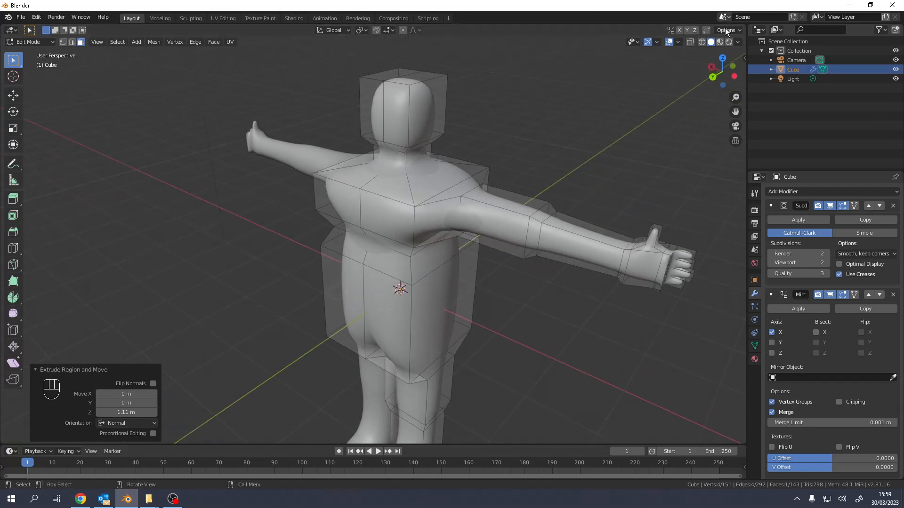
{"action": "left_click", "coordinate": [720, 43]}
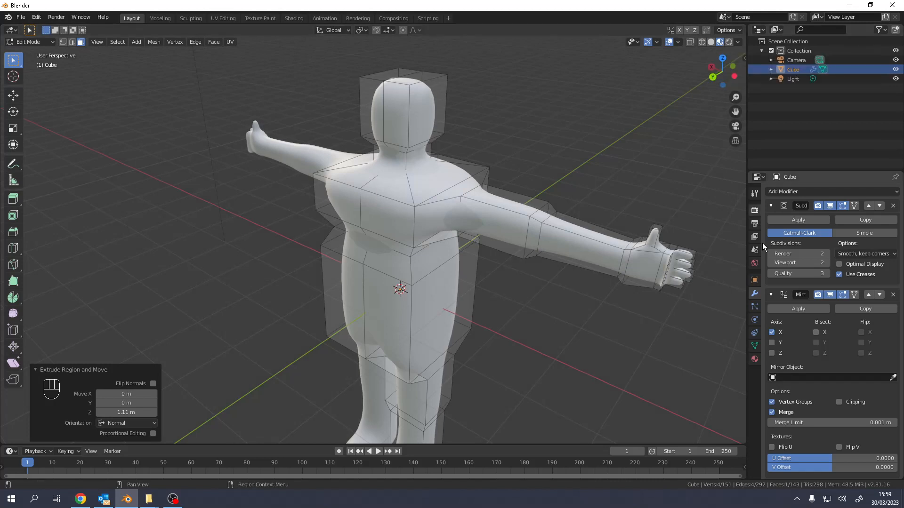
{"action": "left_click", "coordinate": [755, 359]}
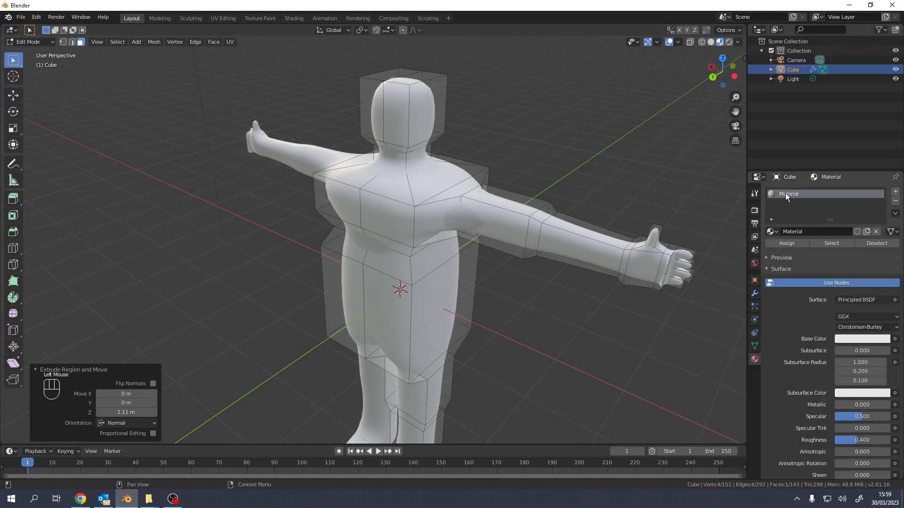
{"action": "type", "text": "Skiun"}
{"action": "left_click", "coordinate": [855, 338]}
{"action": "mouse_move", "coordinate": [821, 242]}
{"action": "left_mouse_down"}
{"action": "mouse_move", "coordinate": [830, 271]}
{"action": "mouse_move", "coordinate": [826, 256]}
{"action": "left_mouse_up"}
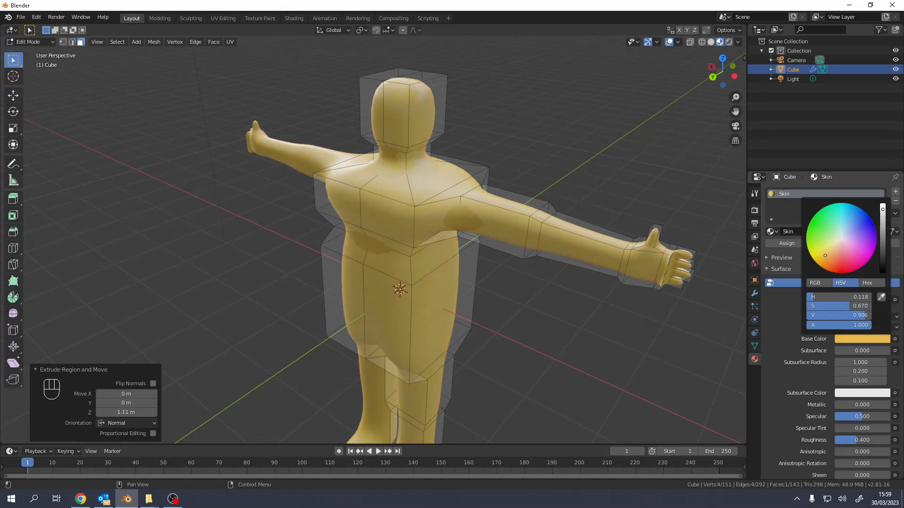
{"action": "mouse_move", "coordinate": [508, 253]}
{"action": "middle_mouse_down"}
{"action": "mouse_move", "coordinate": [529, 233]}
{"action": "mouse_move", "coordinate": [517, 240]}
{"action": "middle_mouse_up"}
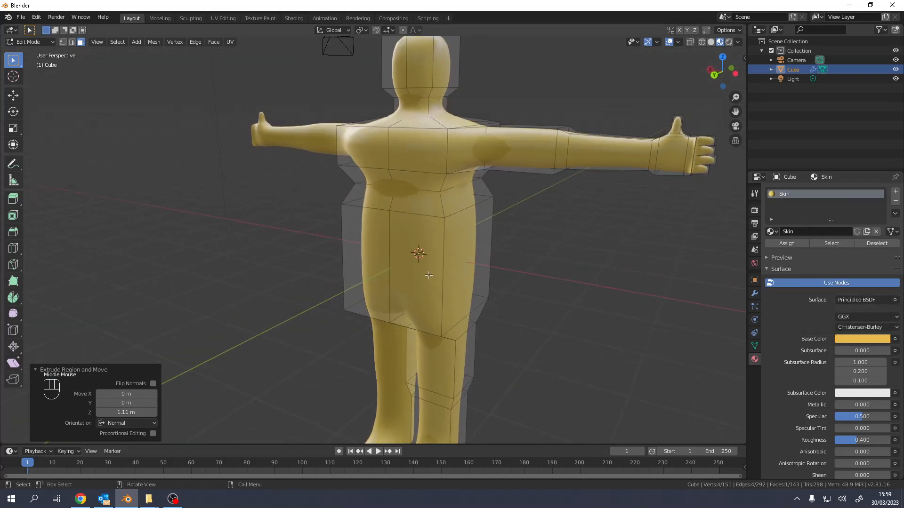
{"action": "key", "text": "3"}
{"action": "left_click", "coordinate": [426, 238]}
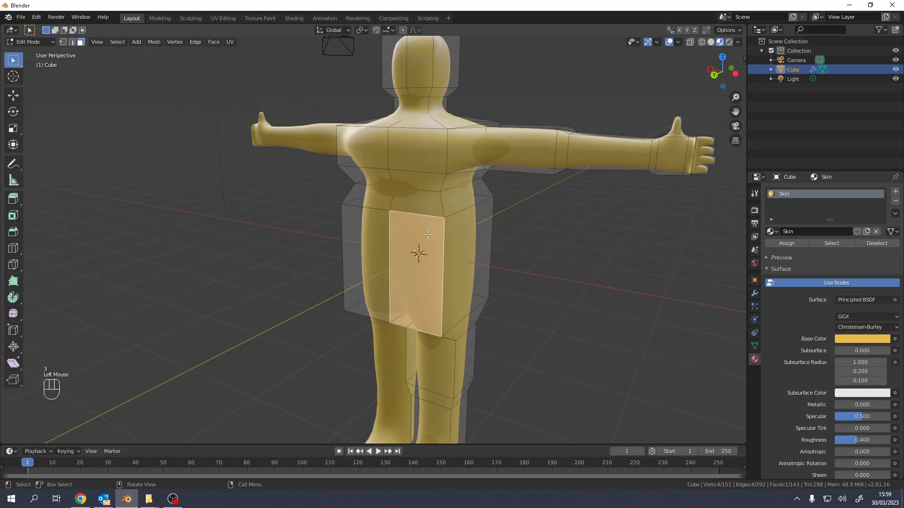
{"action": "left_click", "coordinate": [379, 234]}
{"action": "left_click", "coordinate": [421, 232]}
{"action": "key", "text": "ctrl+KP_Add"}
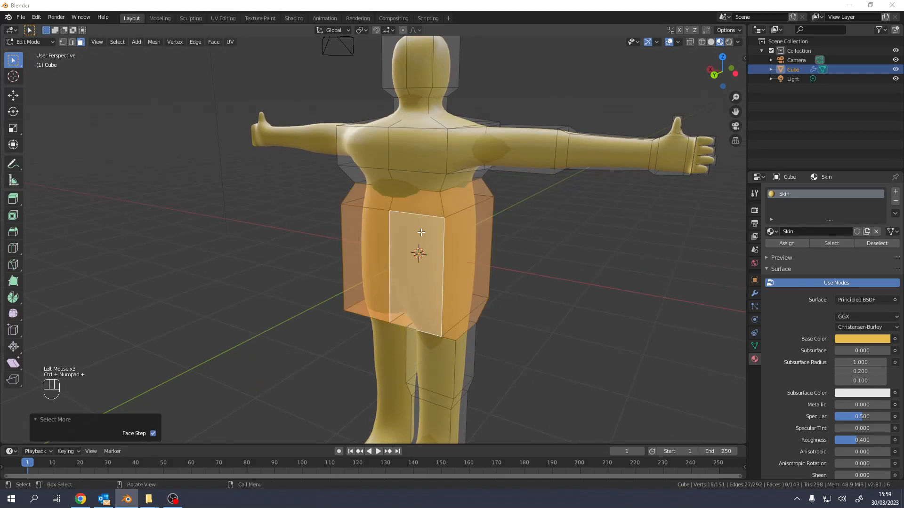
{"action": "scroll", "coordinate": [450, 227], "scroll_direction": "down", "scroll_amount": 2}
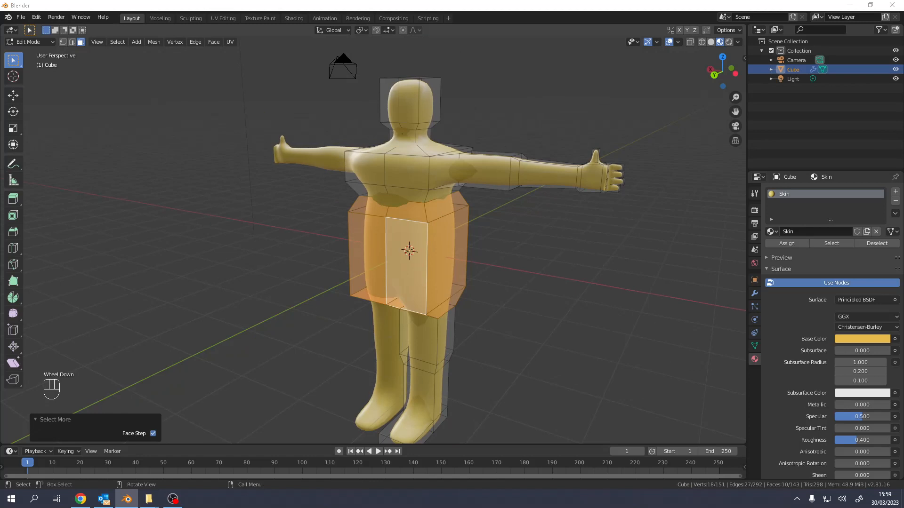
{"action": "left_click", "coordinate": [349, 220]}
{"action": "key", "text": "ctrl+KP_Add"}
{"action": "key", "text": "ctrl+KP_Add"}
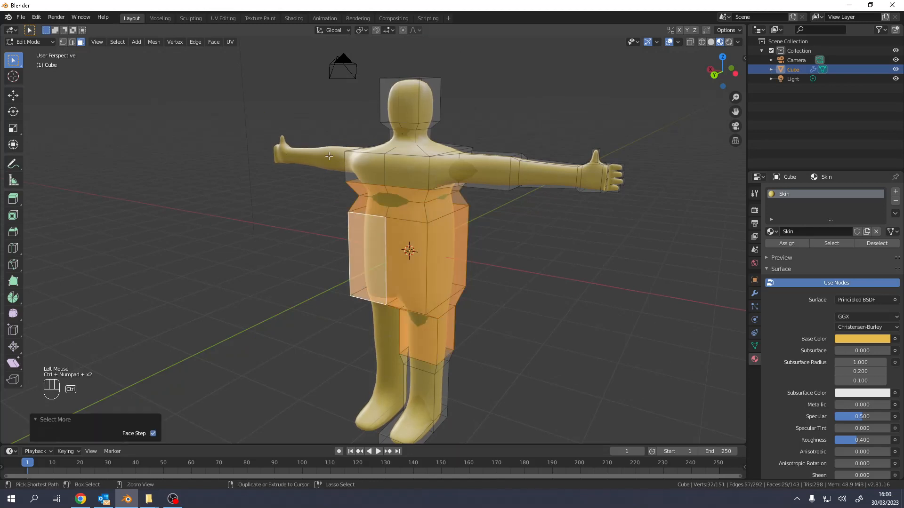
Select the front waist face just below the chest and grow the selection twice over the torso and hips.
{"action": "left_click", "coordinate": [422, 196]}
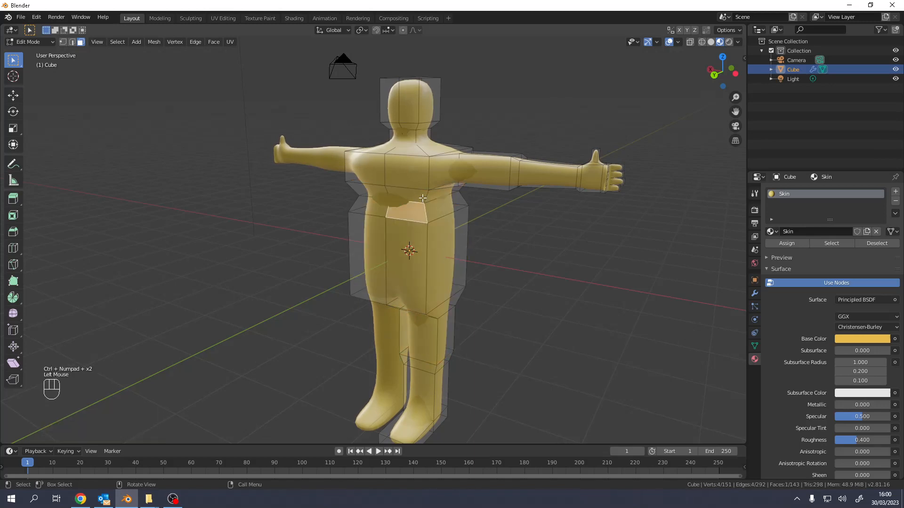
{"action": "key", "text": "ctrl+KP_Add"}
{"action": "key", "text": "ctrl+KP_Add"}
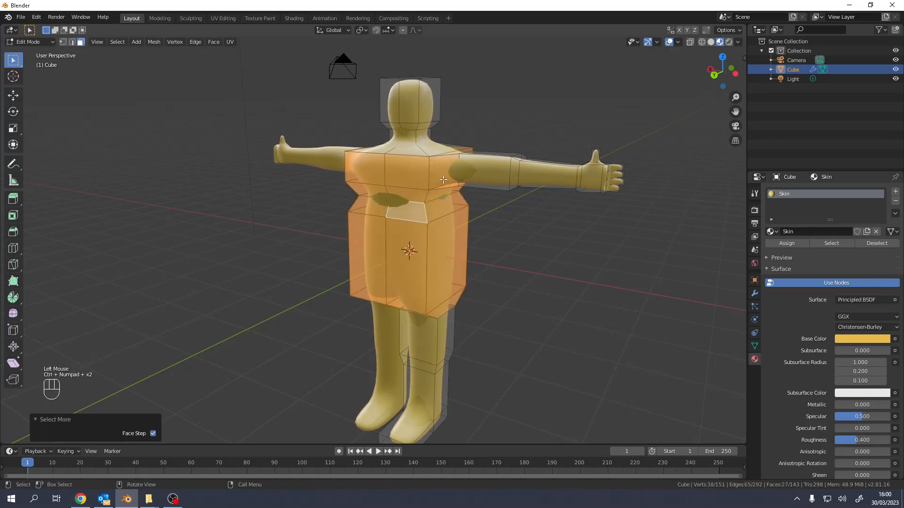
{"action": "left_click", "coordinate": [485, 170], "text": "shift"}
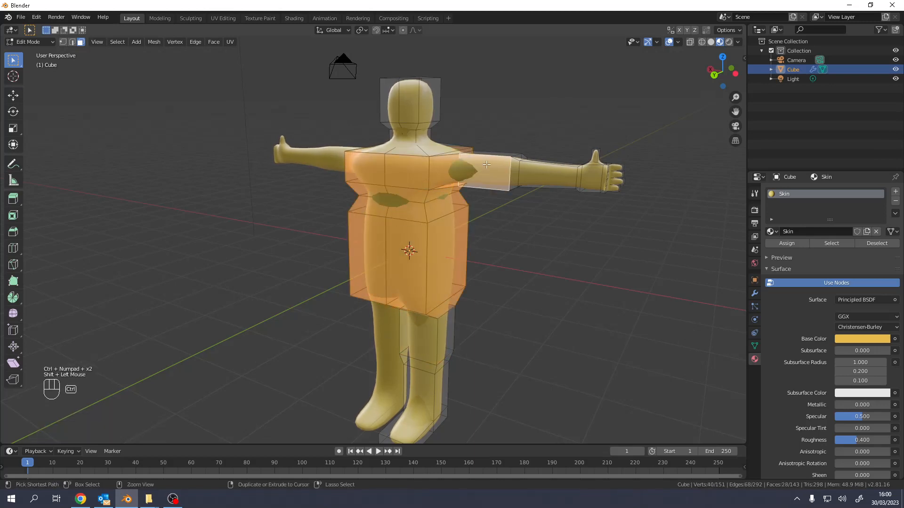
{"action": "key", "text": "ctrl+KP_Add"}
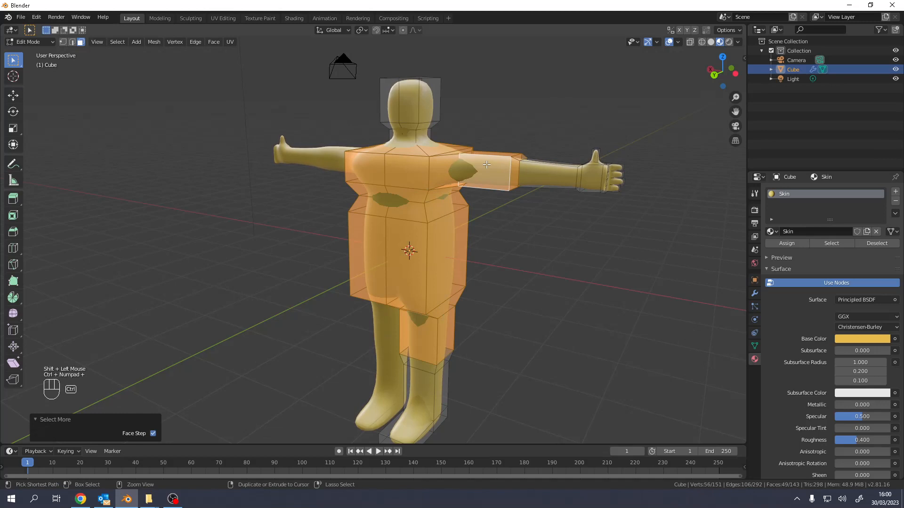
{"action": "right_click", "coordinate": [420, 331]}
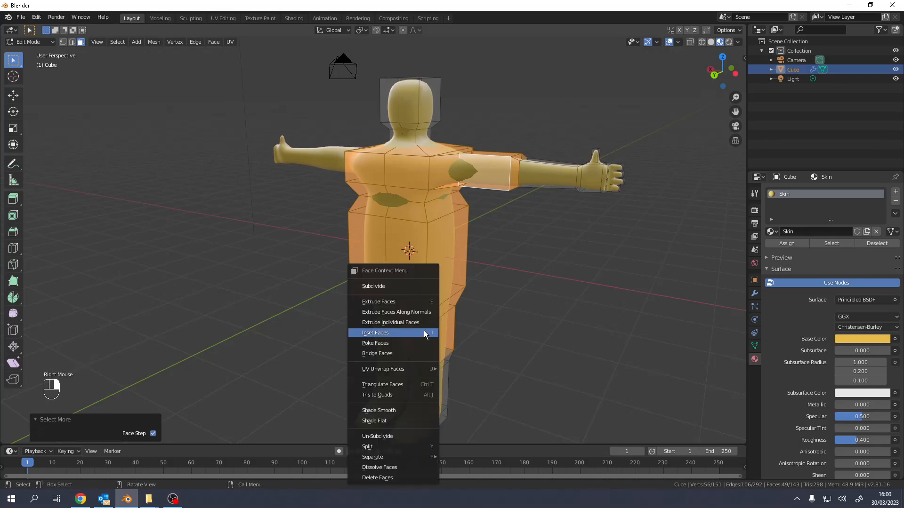
{"action": "left_click", "coordinate": [437, 290]}
{"action": "middle_click_drag", "start_coordinate": [411, 220], "coordinate": [427, 213]}
{"action": "key", "text": "b"}
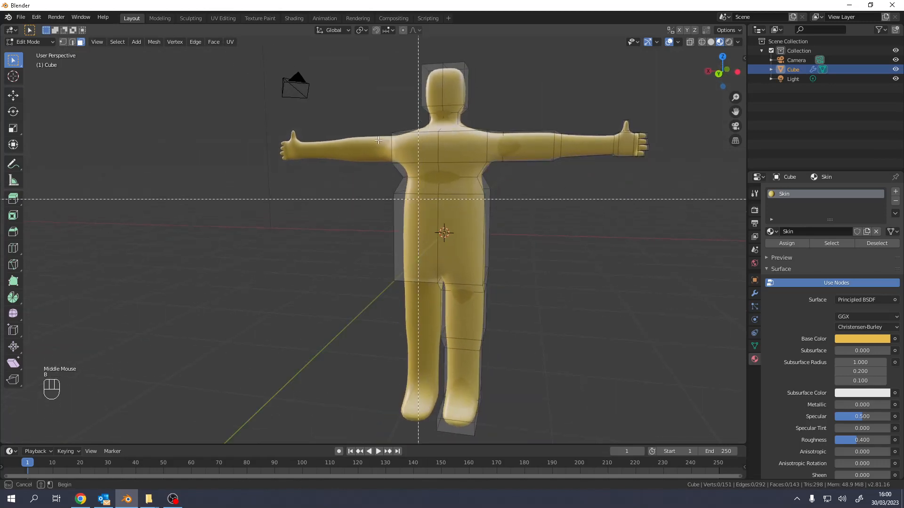
{"action": "left_click_drag", "start_coordinate": [367, 121], "coordinate": [515, 288]}
{"action": "middle_click_drag", "start_coordinate": [514, 289], "coordinate": [542, 247]}
{"action": "key", "text": "a"}
{"action": "key", "text": "a"}
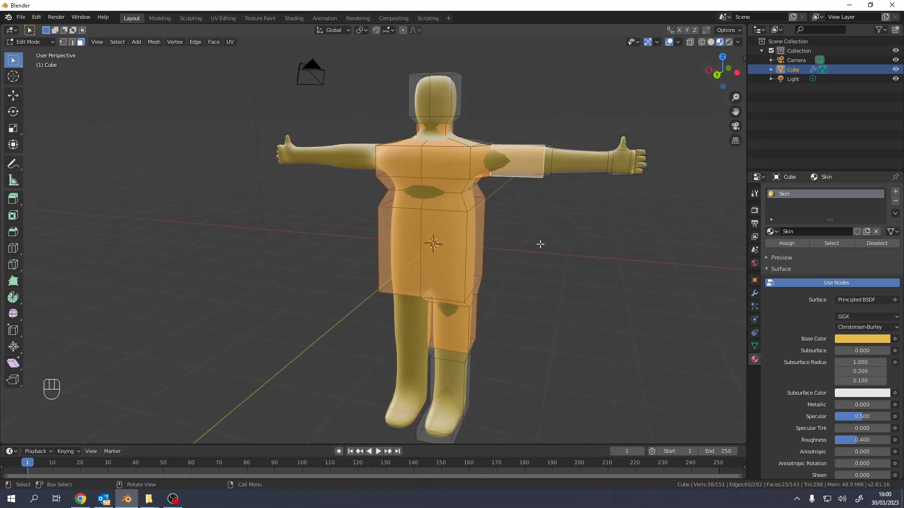
Switch to Wireframe shading, box-select the torso, hip and neck faces through the mesh, and return to Material Preview.
{"action": "key", "text": "z"}
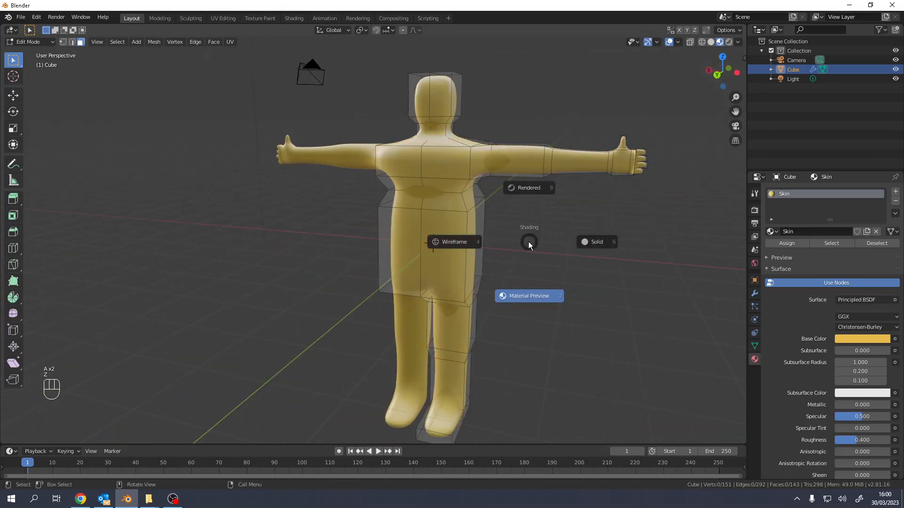
{"action": "left_click", "coordinate": [466, 238]}
{"action": "middle_click_drag", "start_coordinate": [397, 180], "coordinate": [407, 180]}
{"action": "scroll", "coordinate": [408, 180], "scroll_direction": "up", "scroll_amount": 2}
{"action": "scroll", "coordinate": [407, 179], "scroll_direction": "down", "scroll_amount": 2}
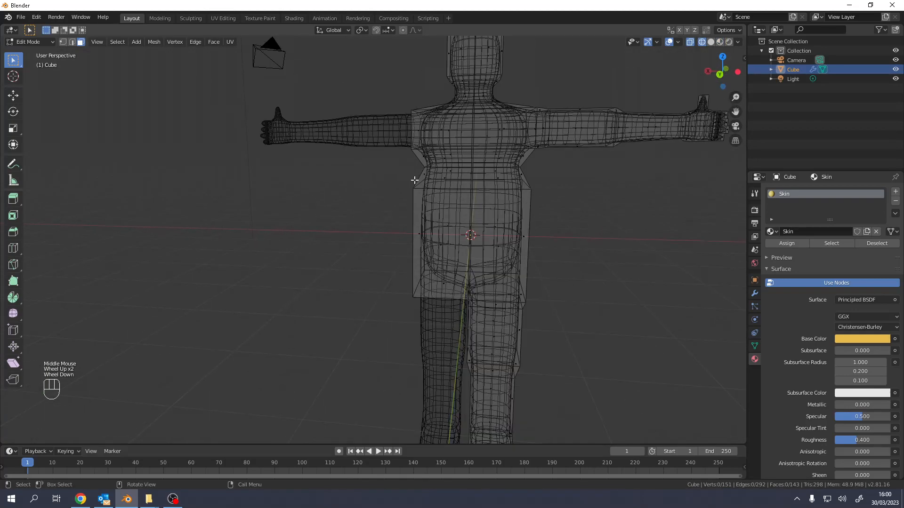
{"action": "key", "text": "b"}
{"action": "left_click_drag", "start_coordinate": [384, 125], "coordinate": [517, 300]}
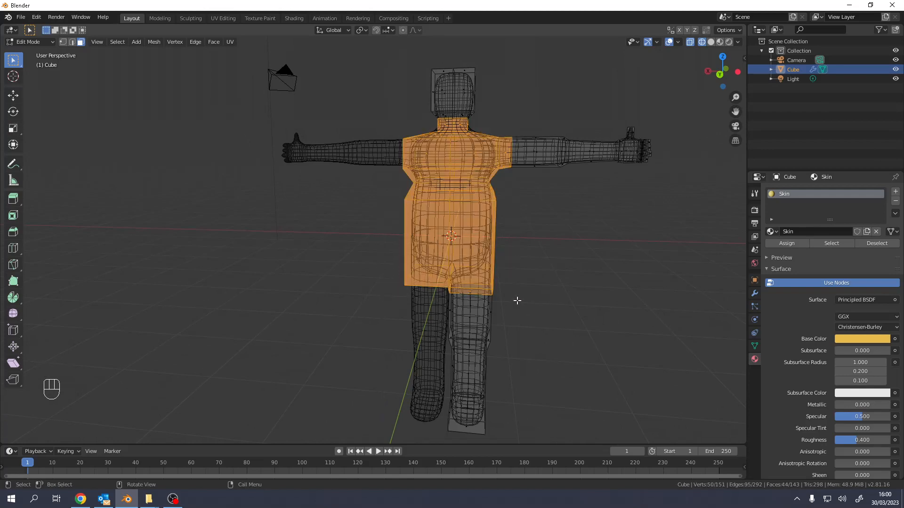
{"action": "mouse_move", "coordinate": [472, 163]}
{"action": "middle_mouse_down"}
{"action": "mouse_move", "coordinate": [393, 190]}
{"action": "mouse_move", "coordinate": [530, 190]}
{"action": "middle_mouse_up"}
{"action": "key", "text": "z"}
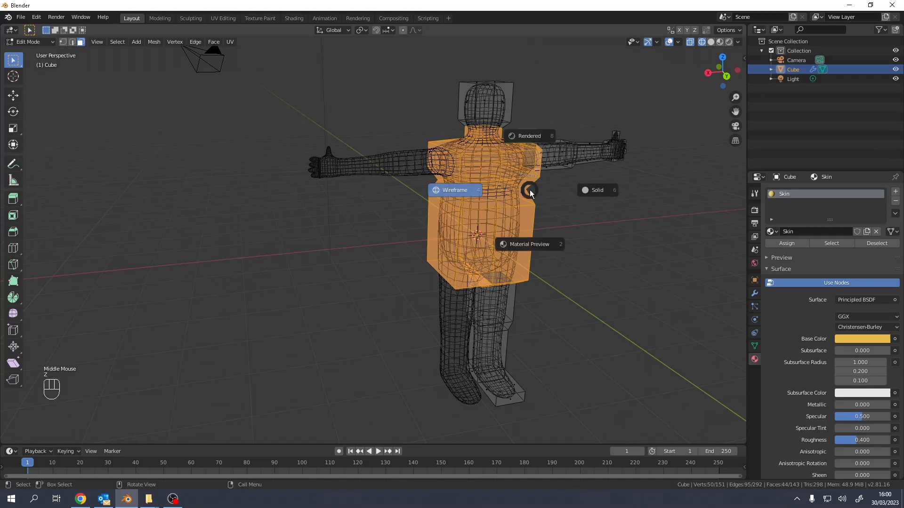
{"action": "left_click", "coordinate": [539, 244]}
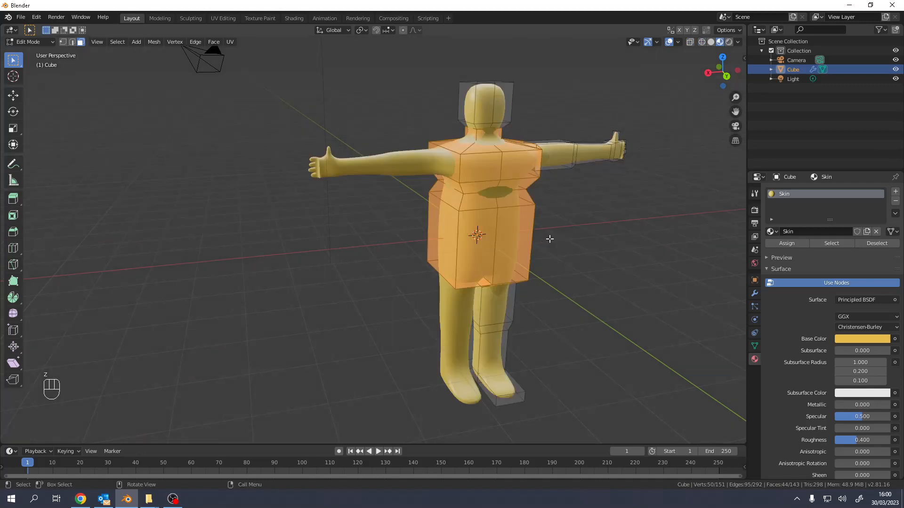
{"action": "mouse_move", "coordinate": [549, 238]}
{"action": "middle_mouse_down"}
{"action": "mouse_move", "coordinate": [535, 234]}
{"action": "mouse_move", "coordinate": [743, 210]}
{"action": "middle_mouse_up"}
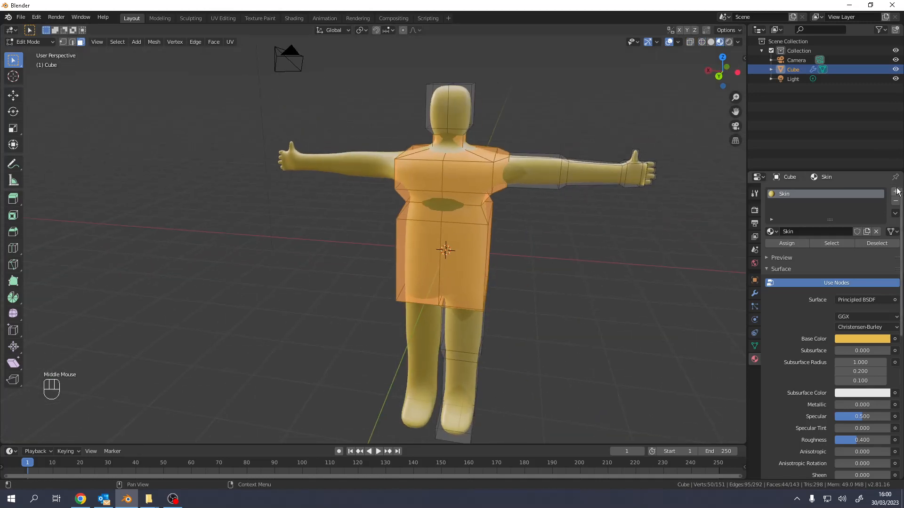
Add a material named Clothes with a saturated blue Base Color, assign it to the selected torso faces and return to Object Mode.
{"action": "left_click", "coordinate": [895, 191]}
{"action": "left_click", "coordinate": [807, 253]}
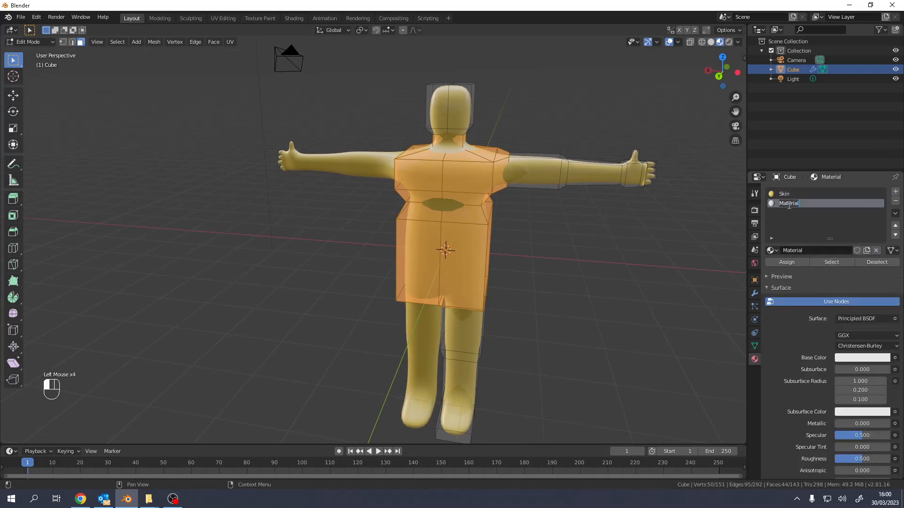
{"action": "type", "text": "Clothes"}
{"action": "left_click", "coordinate": [767, 259]}
{"action": "left_click", "coordinate": [859, 358]}
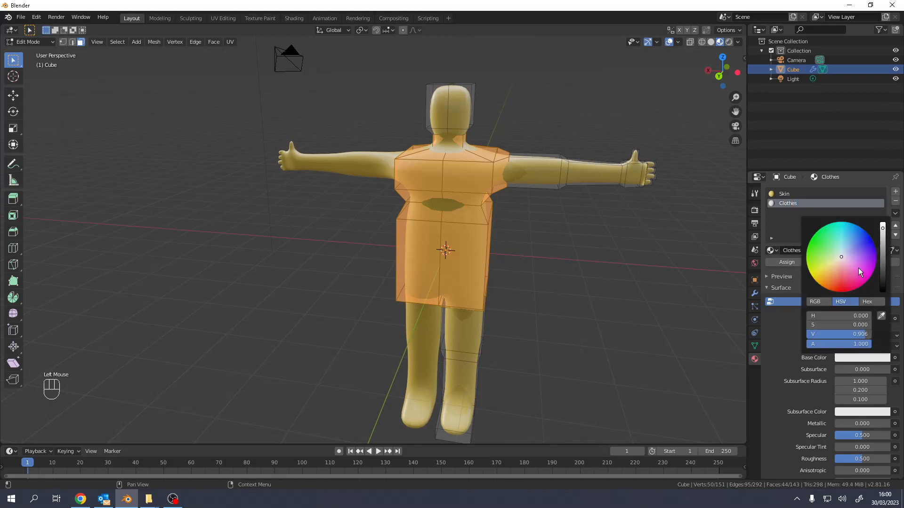
{"action": "left_click_drag", "start_coordinate": [858, 268], "coordinate": [864, 231]}
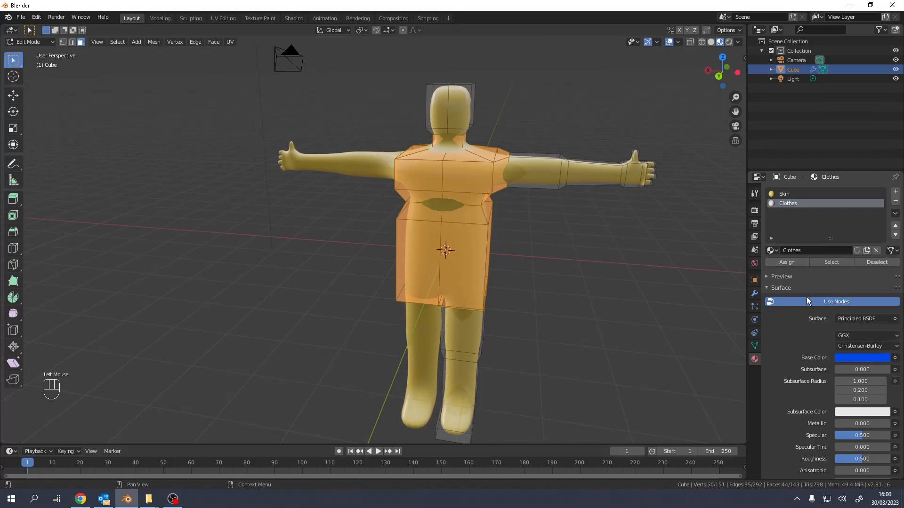
{"action": "left_click", "coordinate": [794, 264]}
{"action": "middle_click_drag", "start_coordinate": [686, 250], "coordinate": [540, 238]}
{"action": "key", "text": "Tab"}
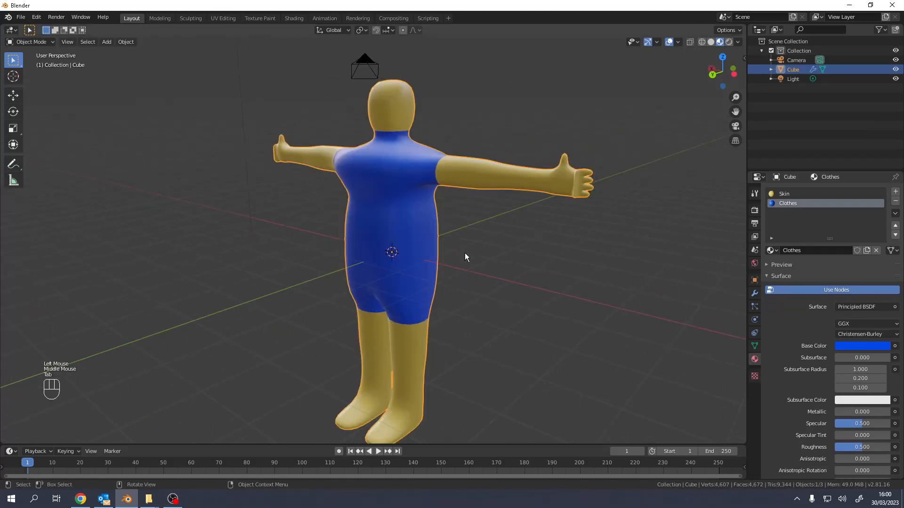
Add a cube inside the figure's mesh in Edit Mode, raise it 3.98 m along Z above the head and scale it to 0.102.
{"action": "scroll", "coordinate": [428, 274], "scroll_direction": "down", "scroll_amount": 2}
{"action": "middle_click_drag", "start_coordinate": [448, 238], "coordinate": [527, 256]}
{"action": "key", "text": "Tab"}
{"action": "left_click", "coordinate": [413, 173]}
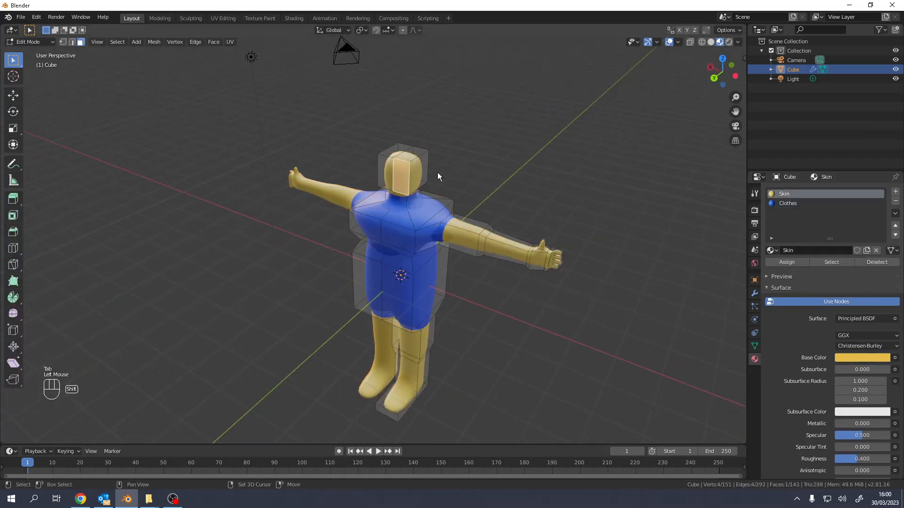
{"action": "key", "text": "shift+a"}
{"action": "left_click", "coordinate": [431, 172]}
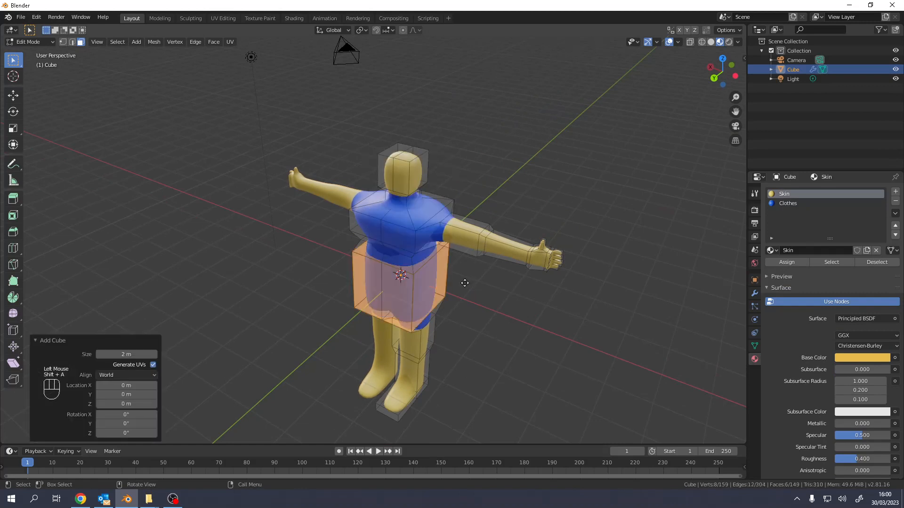
{"action": "key", "text": "g"}
{"action": "key", "text": "z"}
{"action": "left_click", "coordinate": [472, 179]}
{"action": "key", "text": "s"}
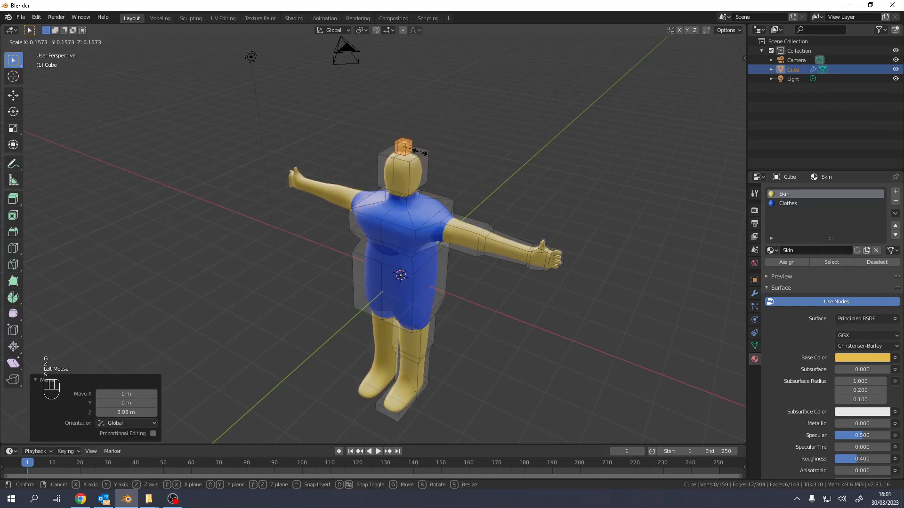
{"action": "left_click", "coordinate": [418, 151]}
Move the small cube -0.271 m along X, away from the head's centre line.
{"action": "scroll", "coordinate": [421, 143], "scroll_direction": "up", "scroll_amount": 4}
{"action": "scroll", "coordinate": [405, 251], "scroll_direction": "down", "scroll_amount": 2}
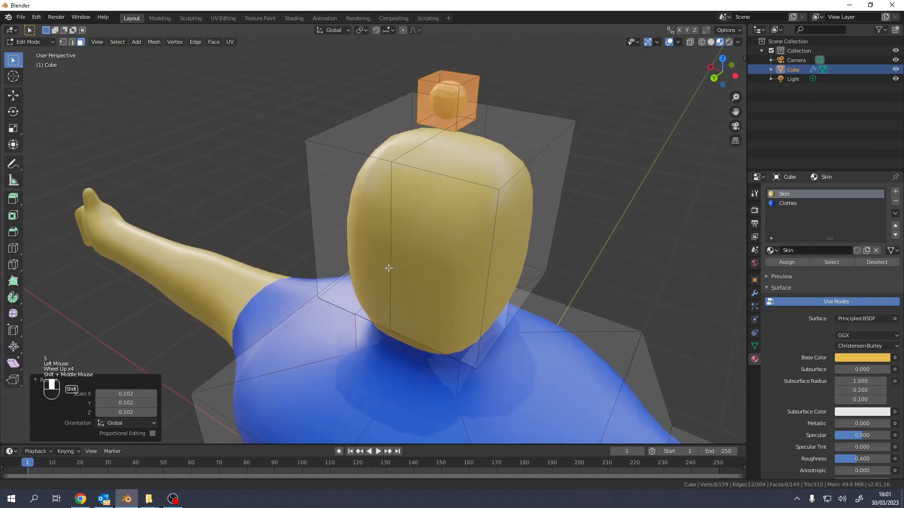
{"action": "middle_click_drag", "start_coordinate": [402, 254], "coordinate": [383, 263]}
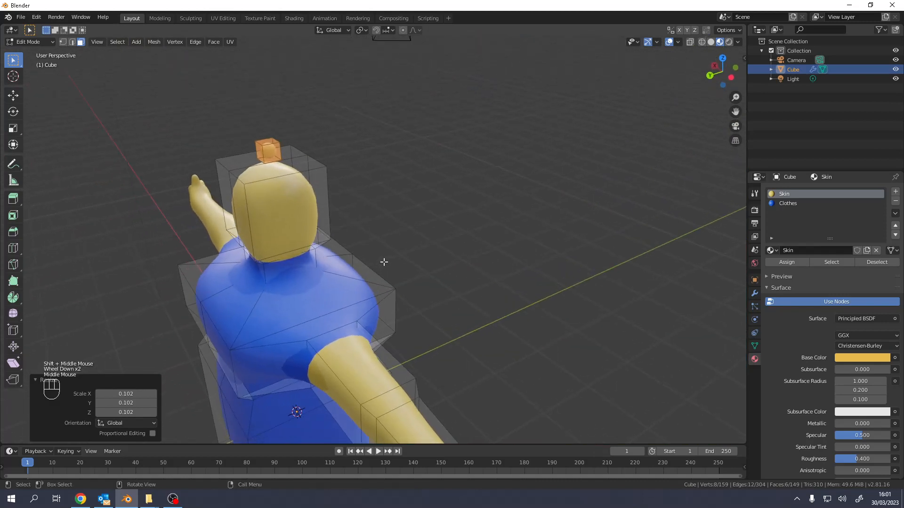
{"action": "key", "text": "g"}
{"action": "key", "text": "x"}
{"action": "left_click", "coordinate": [394, 268]}
Lower the small cube 0.449 m along Z and move it 0.45 m along Y to sit on the face as an eye.
{"action": "middle_click_drag", "start_coordinate": [393, 268], "coordinate": [413, 268]}
{"action": "key", "text": "g"}
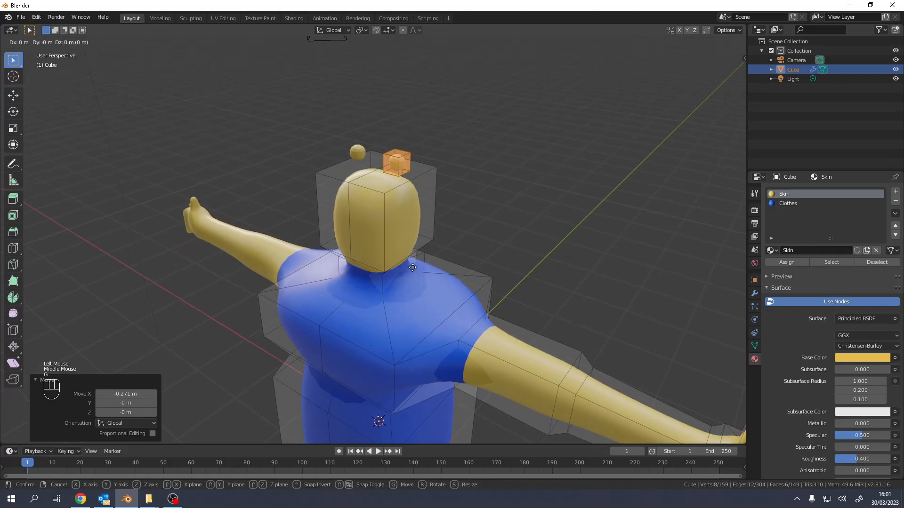
{"action": "key", "text": "z"}
{"action": "left_click", "coordinate": [411, 305]}
{"action": "key", "text": "g"}
{"action": "key", "text": "y"}
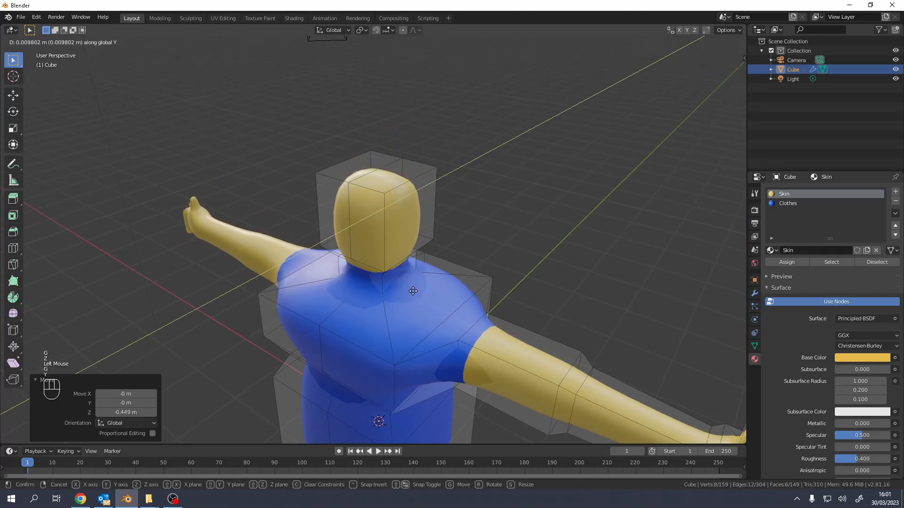
{"action": "left_click", "coordinate": [399, 268]}
{"action": "middle_click", "coordinate": [399, 268]}
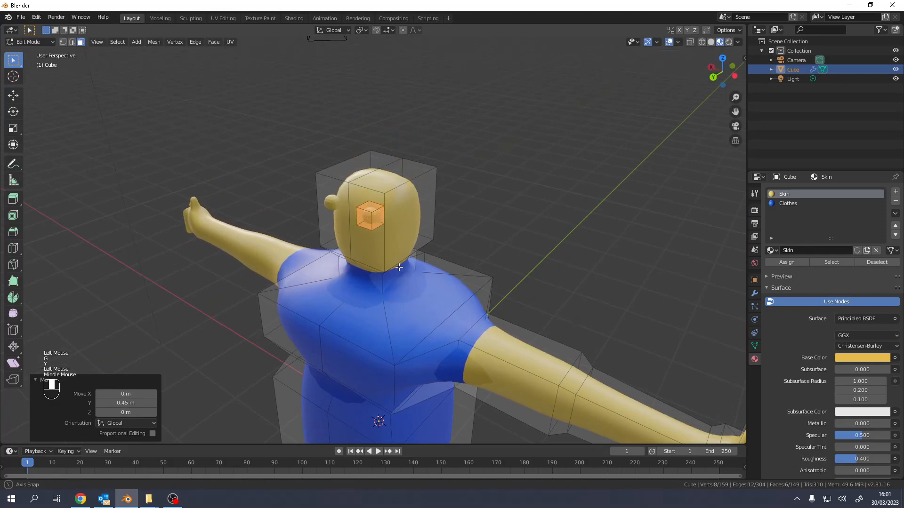
{"action": "middle_click_drag", "start_coordinate": [399, 267], "coordinate": [408, 266]}
Add a new material named Eyes, keep its default white colour and assign it to the small eye cube.
{"action": "left_click", "coordinate": [895, 192]}
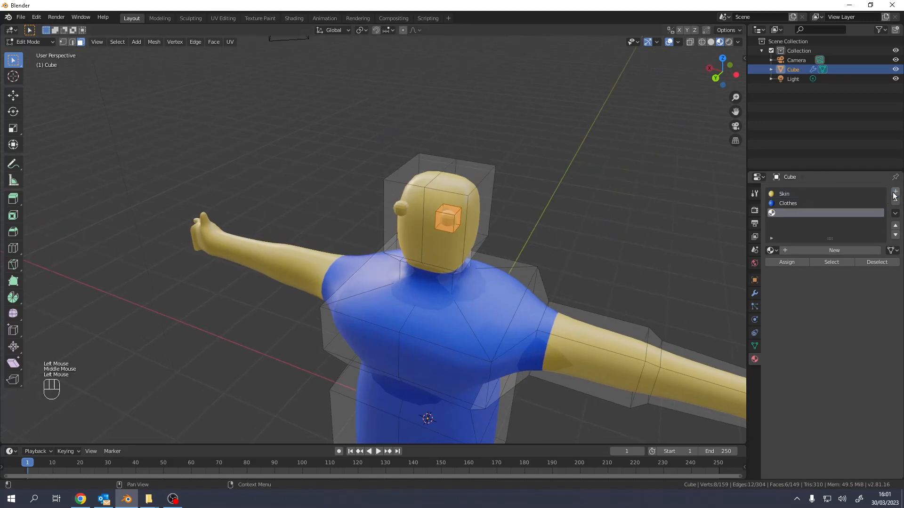
{"action": "left_click", "coordinate": [813, 251]}
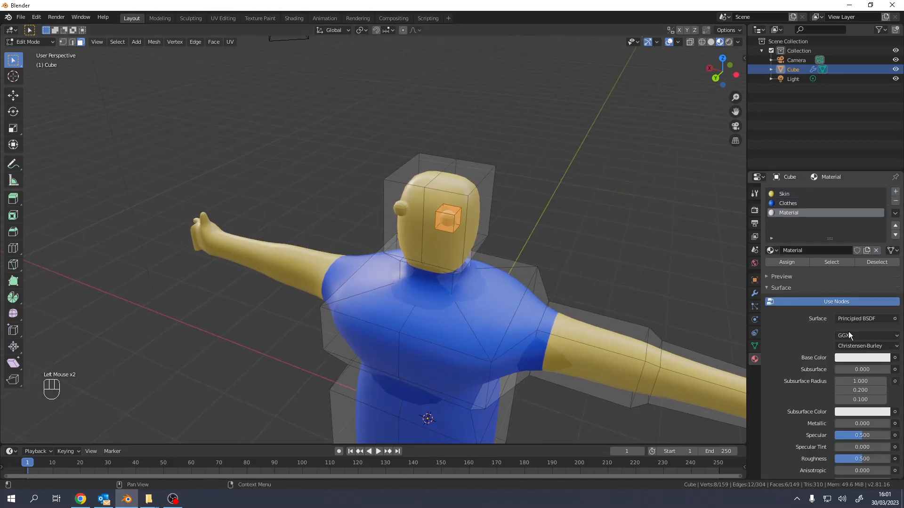
{"action": "double_click", "coordinate": [791, 214]}
{"action": "left_click", "coordinate": [792, 261]}
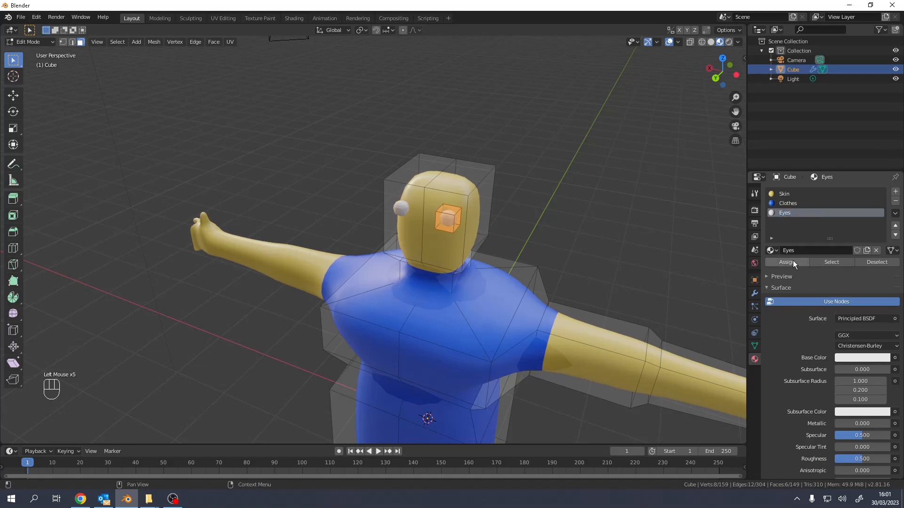
Extrude the eye's front face 0.0118 m, scale it to 0.451 and extrude it about 0.031 m forward to shape the pupil.
{"action": "left_click", "coordinate": [465, 213]}
{"action": "key", "text": "e"}
{"action": "left_click", "coordinate": [505, 219]}
{"action": "key", "text": "s"}
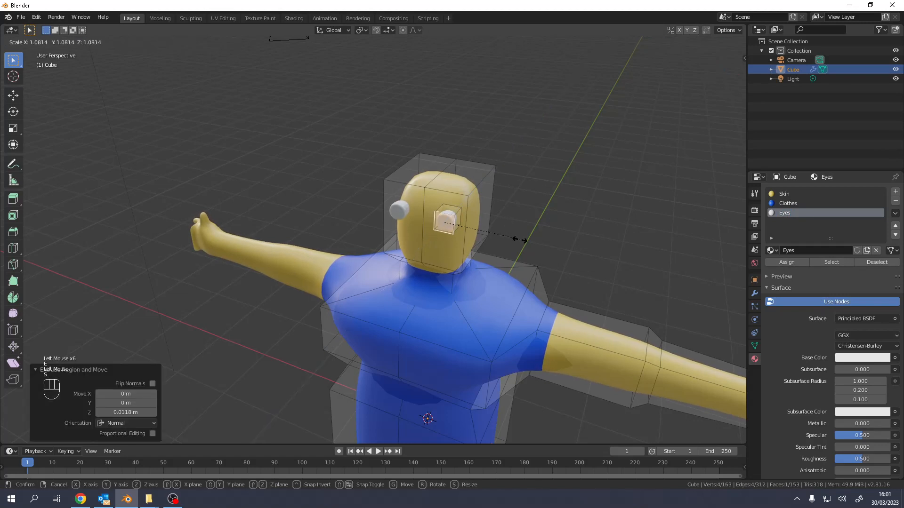
{"action": "left_click", "coordinate": [477, 223]}
{"action": "key", "text": "e"}
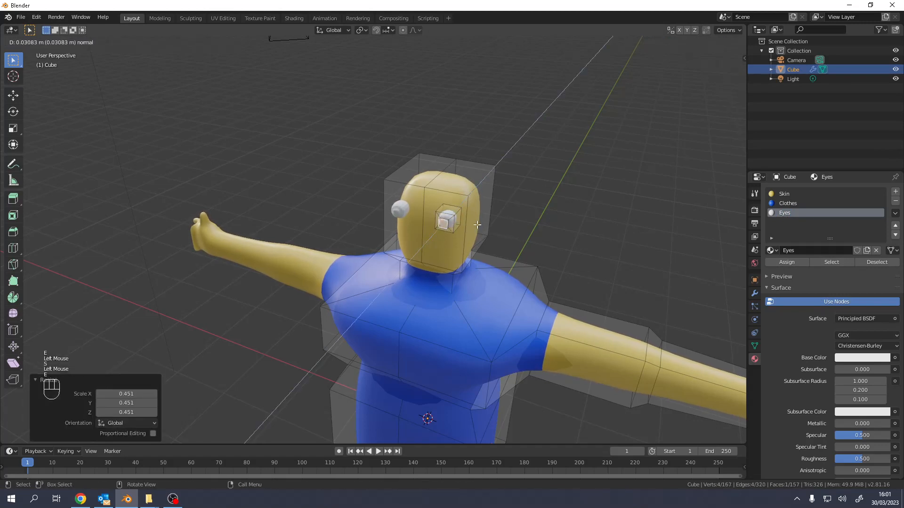
{"action": "left_click", "coordinate": [477, 224]}
Add a material named Pupil with a black Base Color (V 0.000) and assign it to the selected front face of the eye.
{"action": "left_click", "coordinate": [896, 191]}
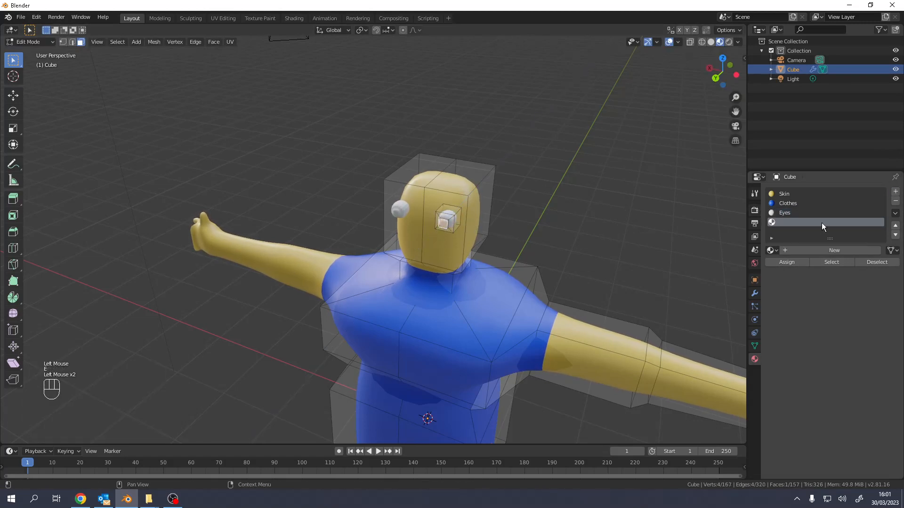
{"action": "left_click", "coordinate": [813, 250]}
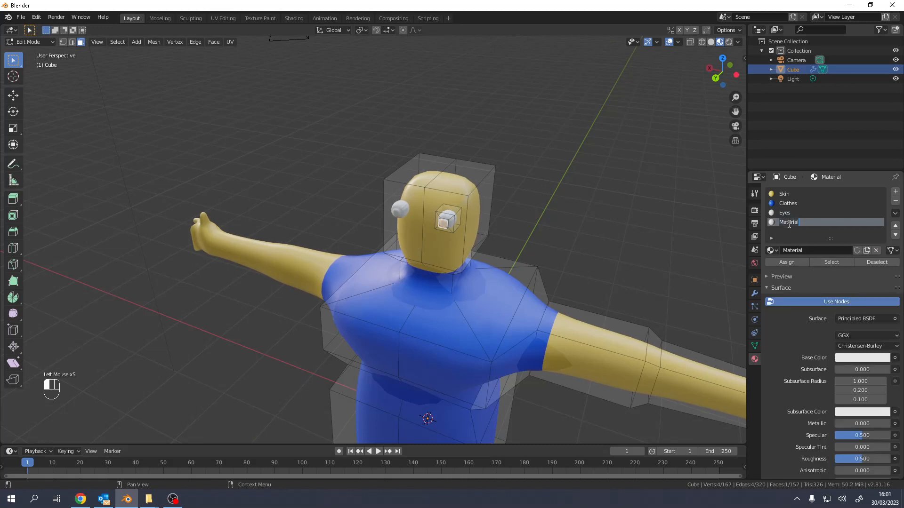
{"action": "key", "text": "BackSpace"}
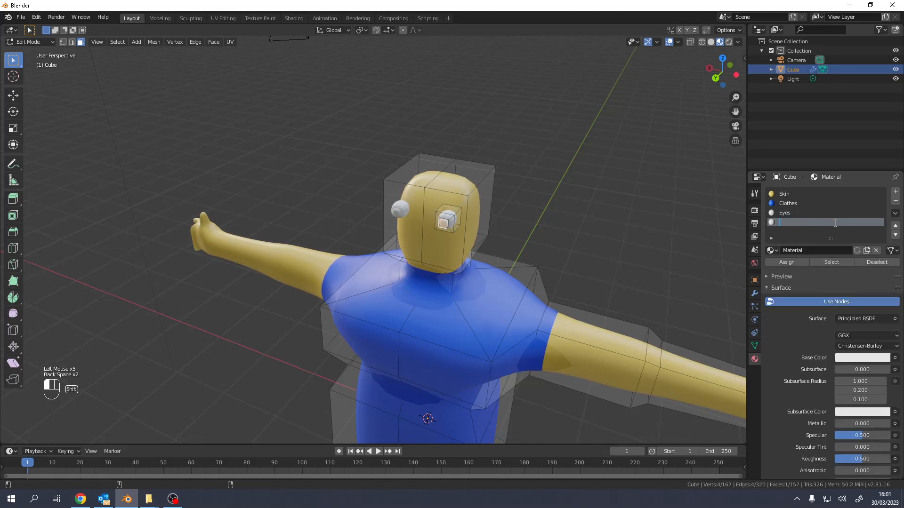
{"action": "type", "text": "Ppu"}
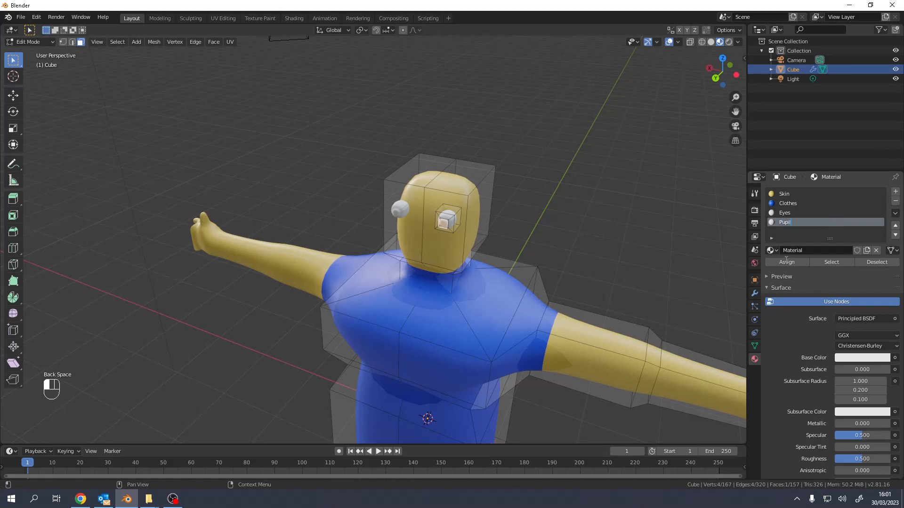
{"action": "left_click", "coordinate": [858, 359]}
{"action": "left_click", "coordinate": [858, 359]}
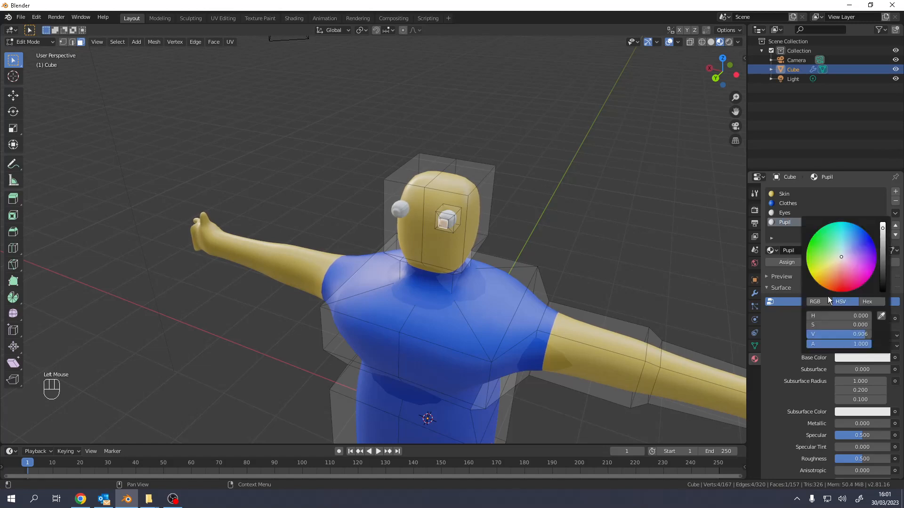
{"action": "left_click_drag", "start_coordinate": [880, 262], "coordinate": [882, 293]}
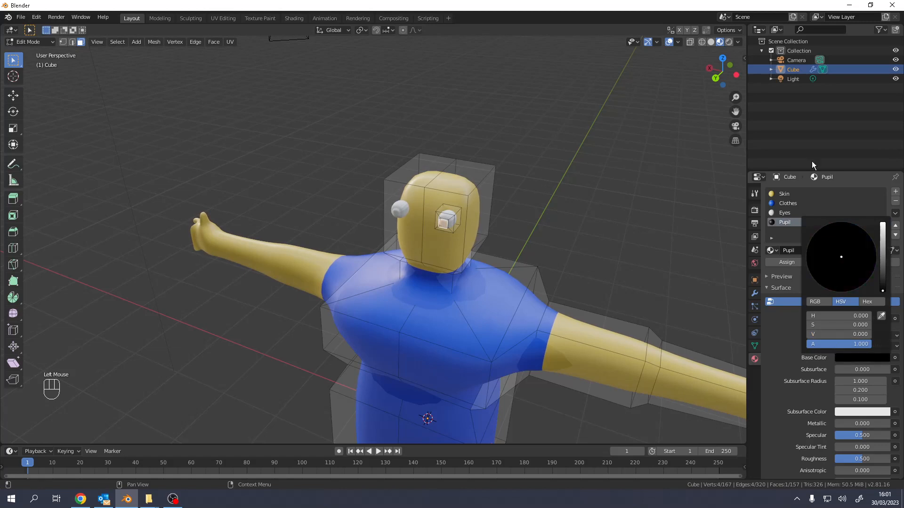
{"action": "left_click", "coordinate": [790, 263]}
{"action": "middle_click_drag", "start_coordinate": [569, 246], "coordinate": [544, 234]}
{"action": "scroll", "coordinate": [525, 329], "scroll_direction": "down", "scroll_amount": 2}
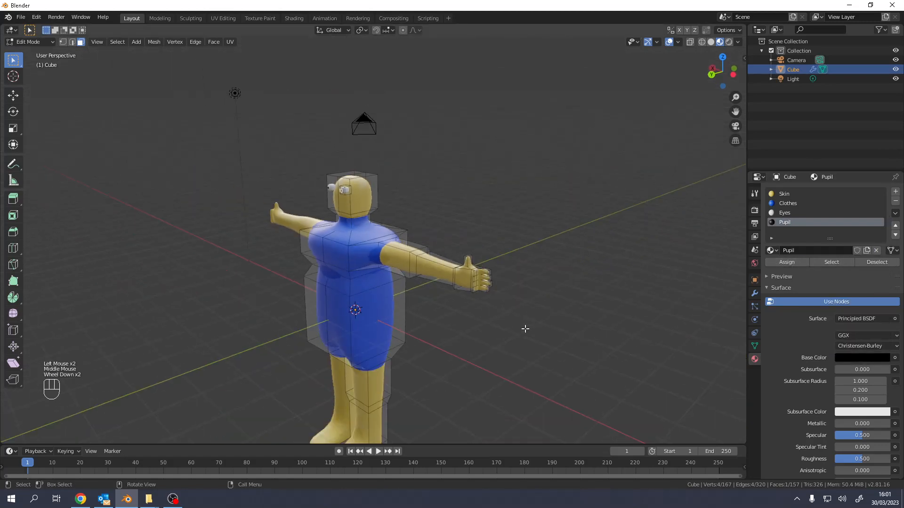
Extrude the top face of the head 0.2 m upward along its normal.
{"action": "middle_click_drag", "start_coordinate": [525, 329], "coordinate": [366, 252]}
{"action": "left_click", "coordinate": [352, 212]}
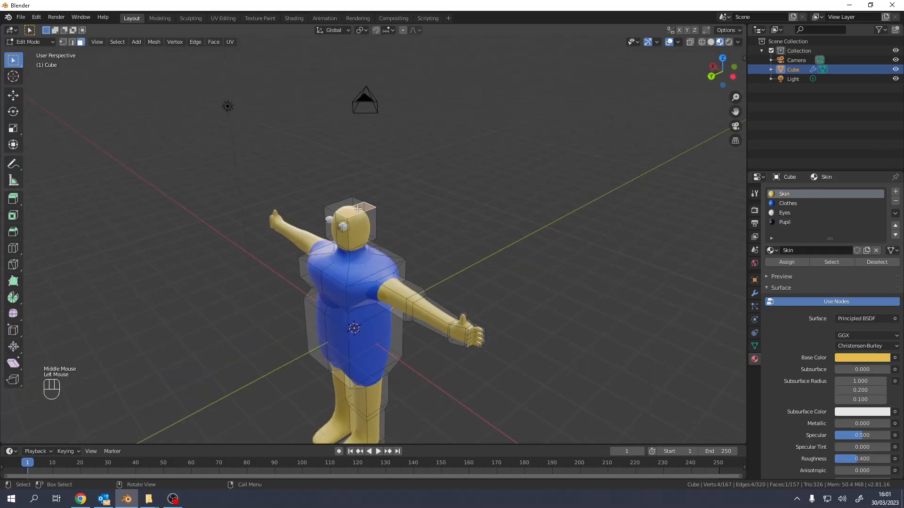
{"action": "middle_click_drag", "start_coordinate": [353, 213], "coordinate": [380, 210]}
{"action": "key", "text": "e"}
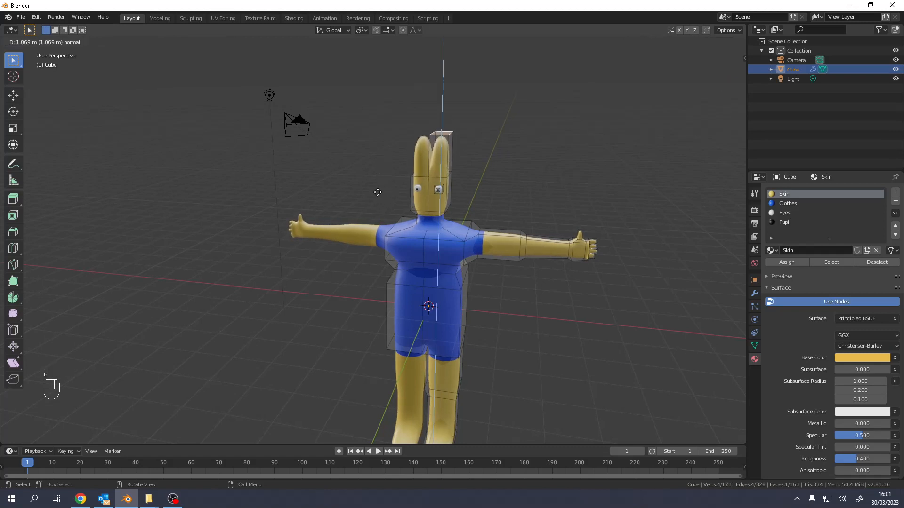
{"action": "left_click", "coordinate": [454, 160]}
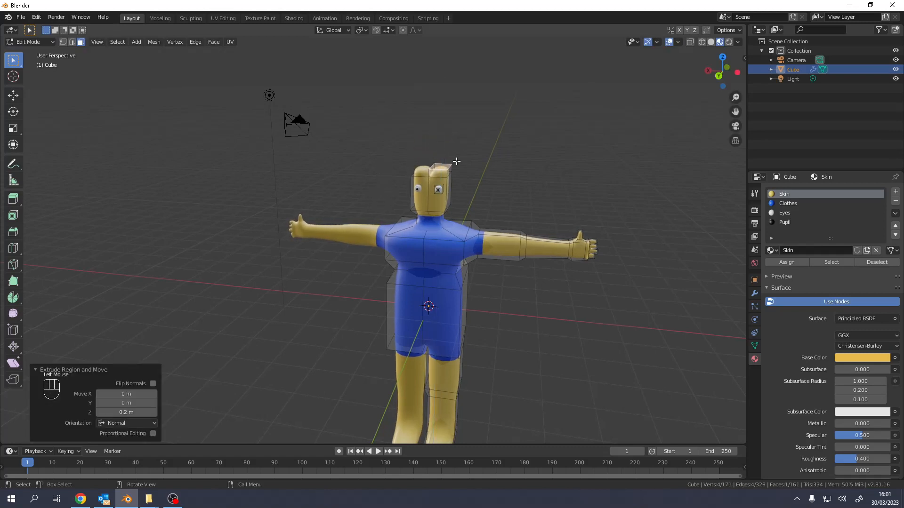
Try subdividing the raised top face of the head and extruding two of its smaller faces 0.195 m and 0.301 m.
{"action": "right_click", "coordinate": [456, 161]}
{"action": "left_click", "coordinate": [456, 161]}
{"action": "middle_click_drag", "start_coordinate": [478, 186], "coordinate": [397, 291]}
{"action": "left_click", "coordinate": [393, 285]}
{"action": "key", "text": "e"}
{"action": "left_click", "coordinate": [384, 288]}
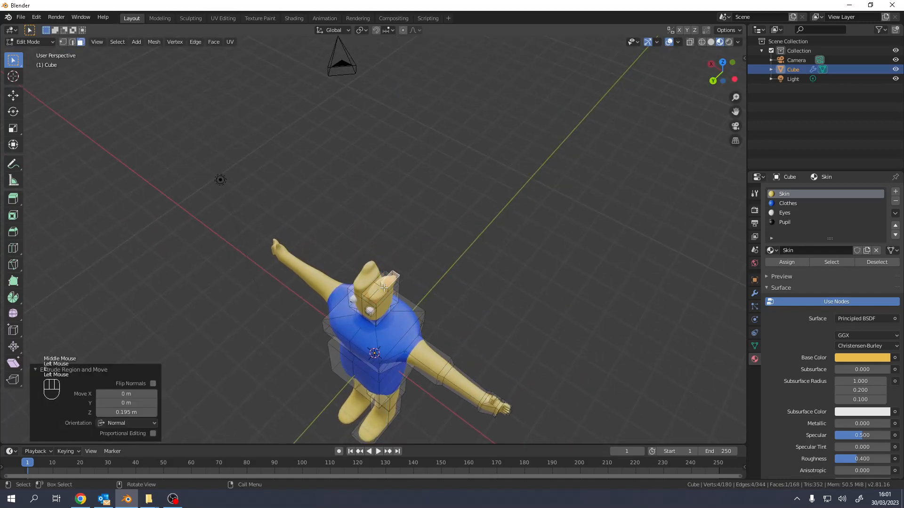
{"action": "left_click", "coordinate": [381, 291]}
{"action": "key", "text": "e"}
{"action": "left_click", "coordinate": [386, 286]}
Undo the two small-face extrusions and the subdivision on top of the head.
{"action": "middle_click_drag", "start_coordinate": [405, 297], "coordinate": [464, 270]}
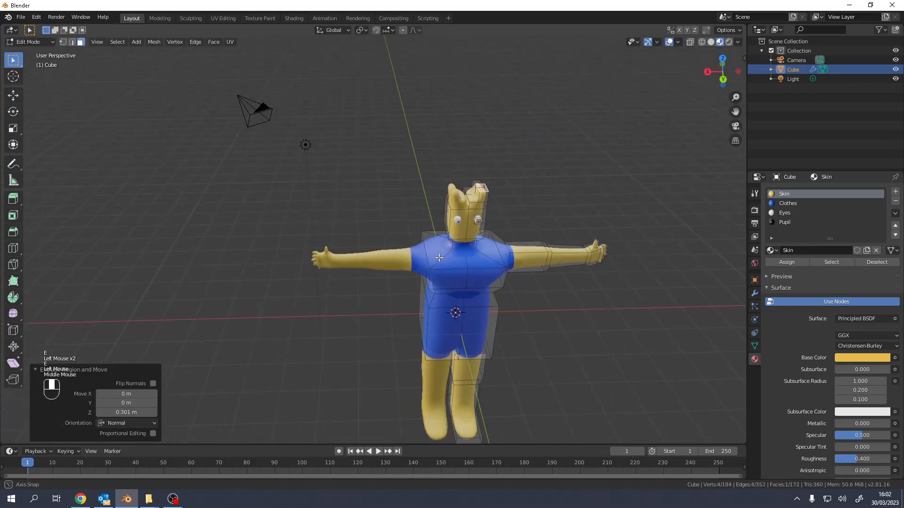
{"action": "key", "text": "ctrl+z"}
{"action": "key", "text": "ctrl+z"}
{"action": "key", "text": "ctrl+z"}
{"action": "key", "text": "ctrl+z"}
{"action": "key", "text": "ctrl+z"}
{"action": "key", "text": "ctrl+z"}
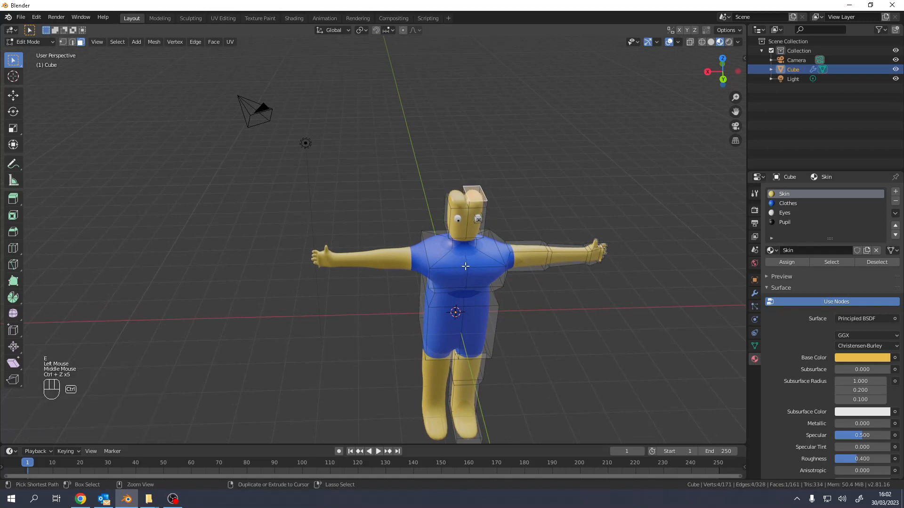